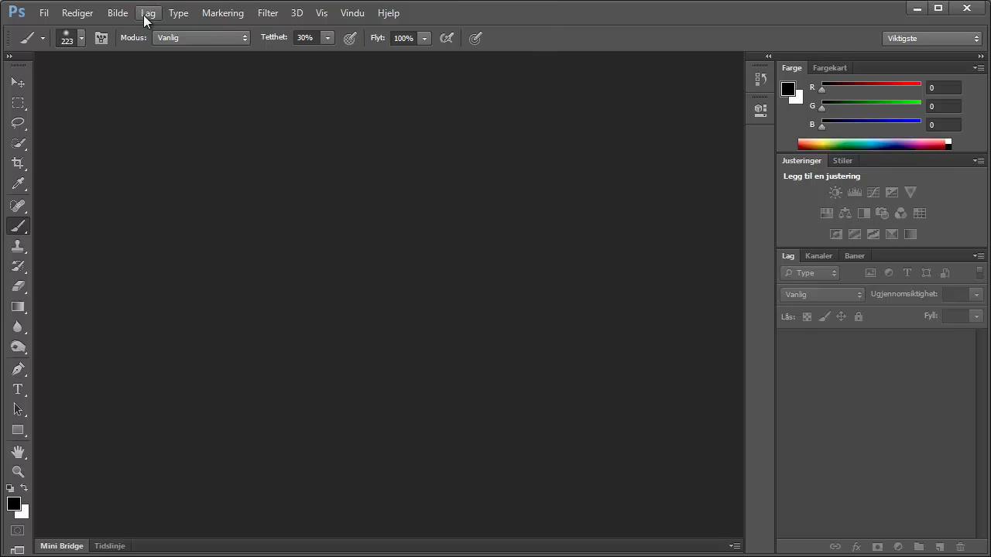
# In the Open dialog, browse into Photoshop CS6 > Bilder and select Photoshop_01
pyautogui.click(45, 13)
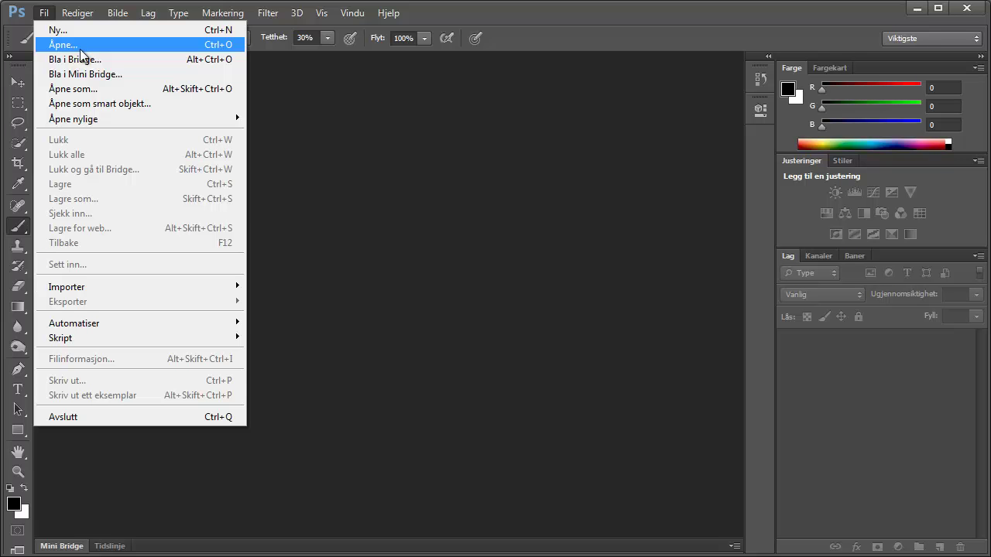
pyautogui.click(75, 48)
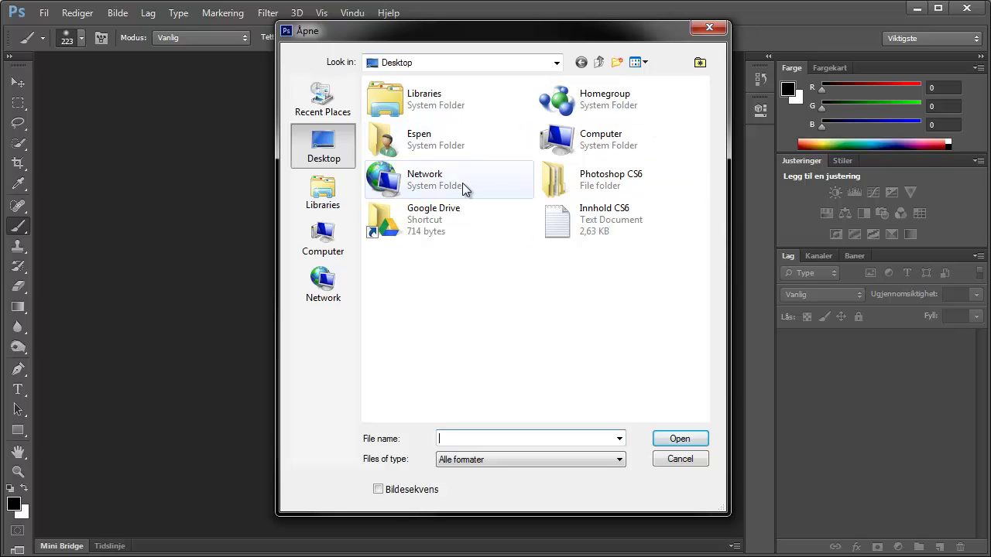
pyautogui.doubleClick(607, 186)
pyautogui.doubleClick(378, 105)
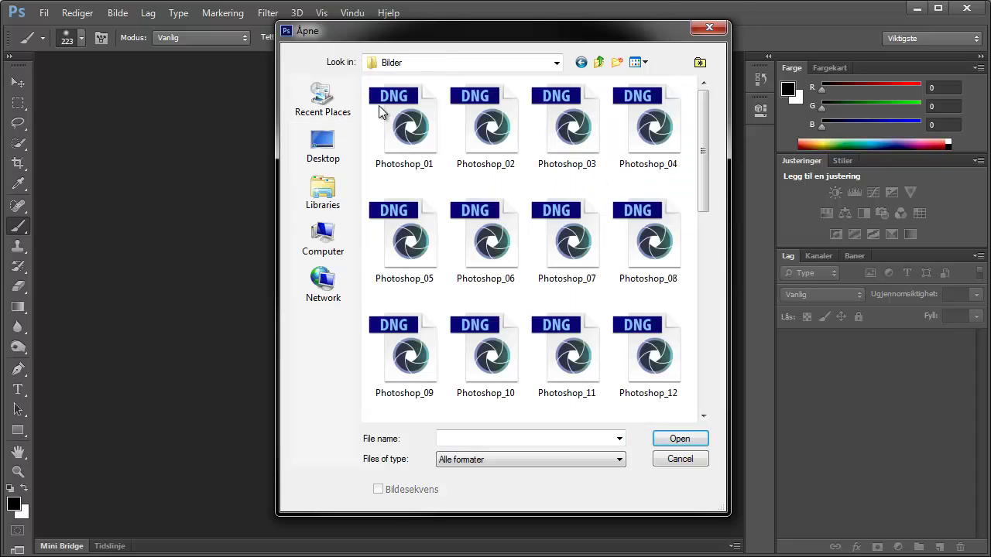
pyautogui.moveTo(705, 136)
pyautogui.mouseDown()
pyautogui.moveTo(692, 348)
pyautogui.moveTo(707, 111)
pyautogui.mouseUp()
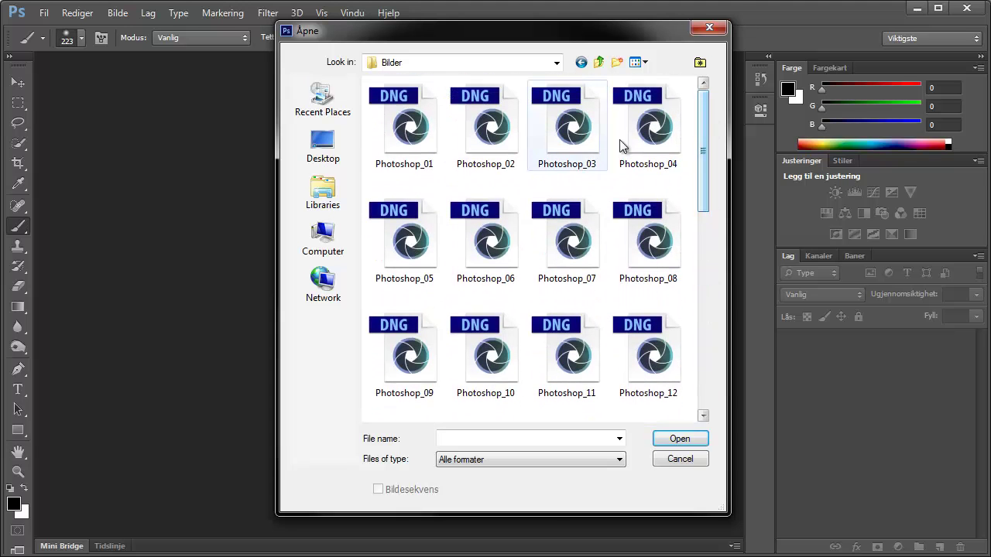
pyautogui.click(415, 139)
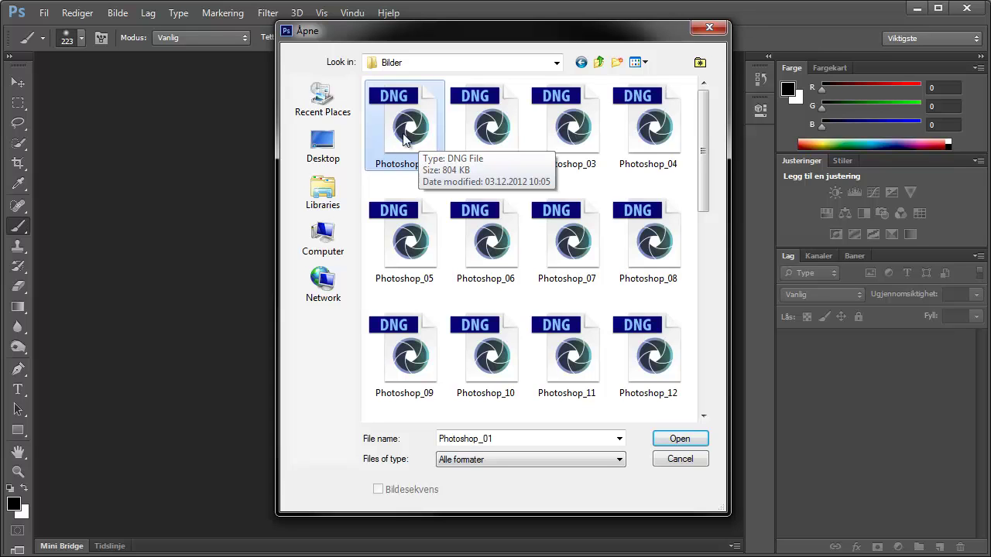
# Load Photoshop_01.dng into Camera Raw 7.2 for preview
pyautogui.click(678, 439)
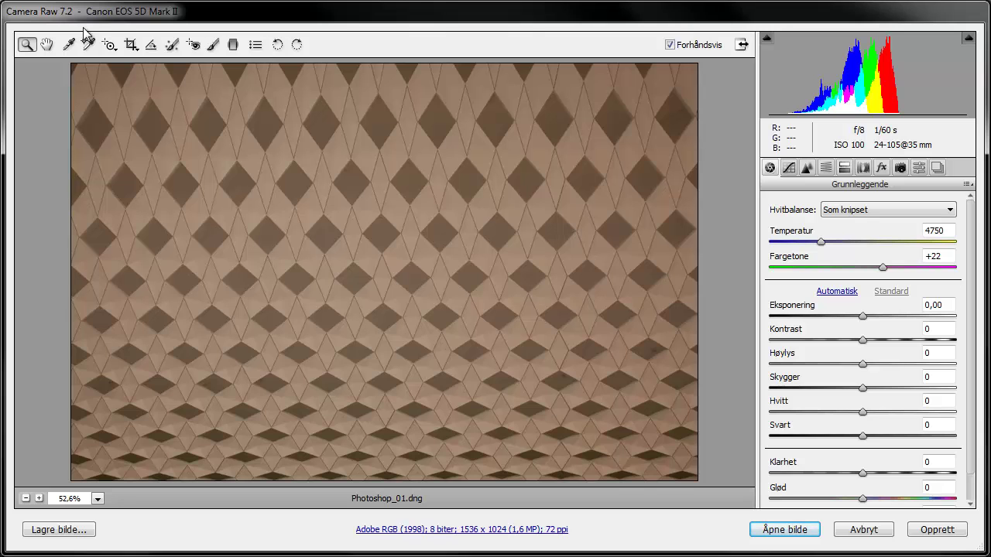
# Open Photoshop_01.dng as a 50% document, select the Move tool, and begin closing it
pyautogui.click(776, 532)
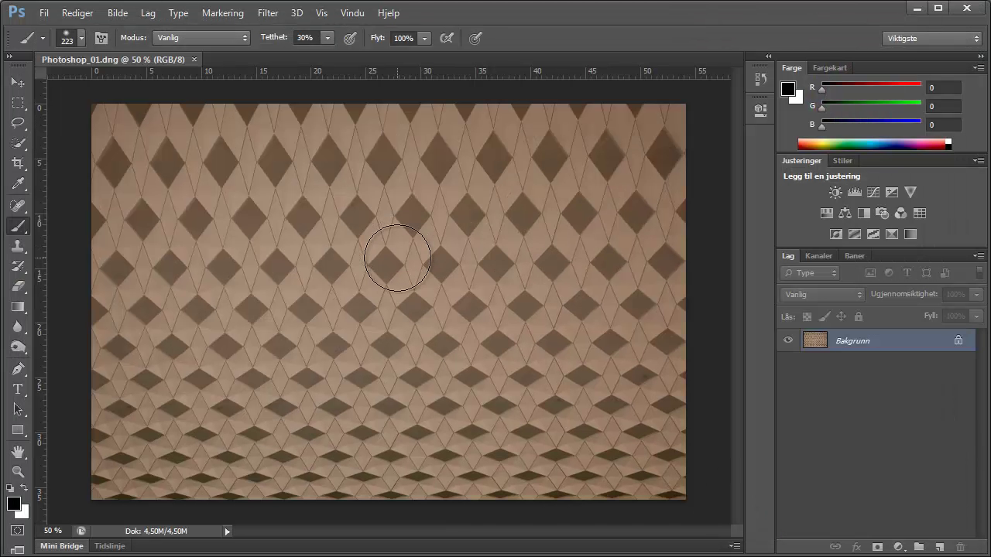
pyautogui.click(18, 82)
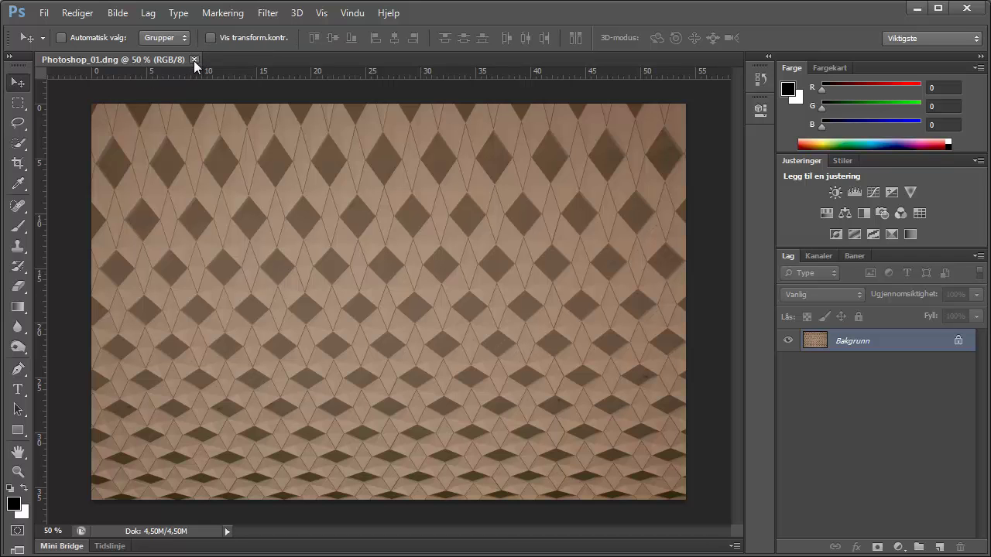
pyautogui.hotkey('ctrl', 'w')
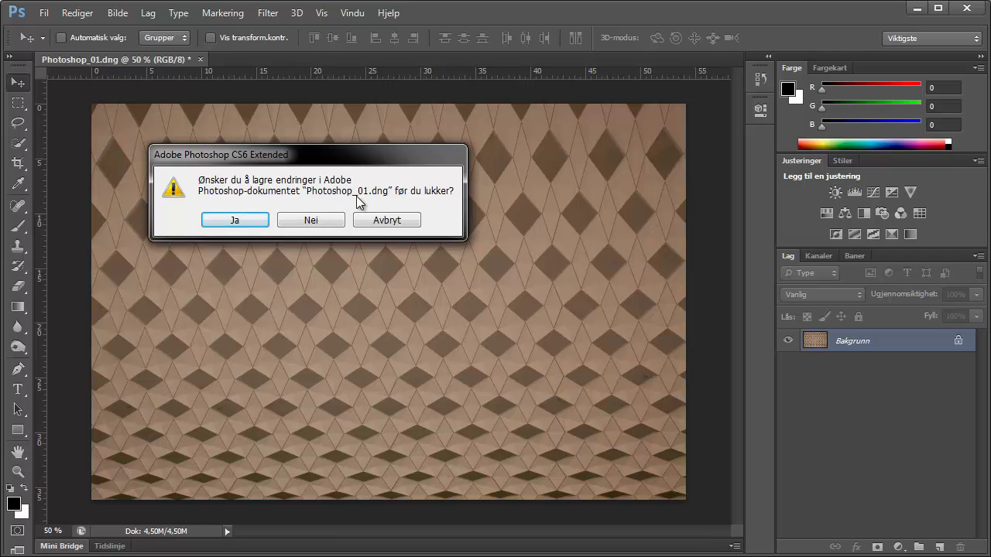
# Discard changes to close Photoshop_01.dng, then show the File menu
pyautogui.click(308, 219)
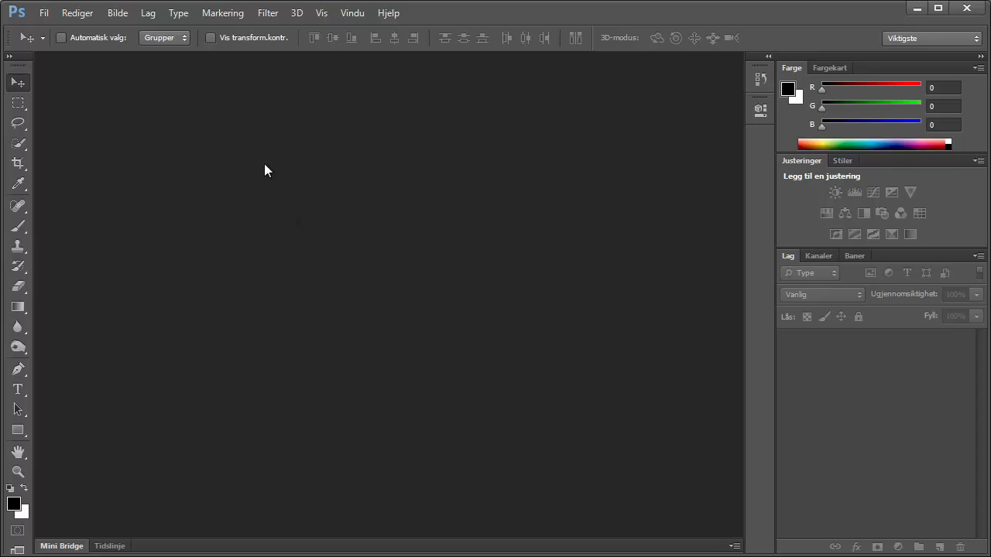
pyautogui.click(44, 13)
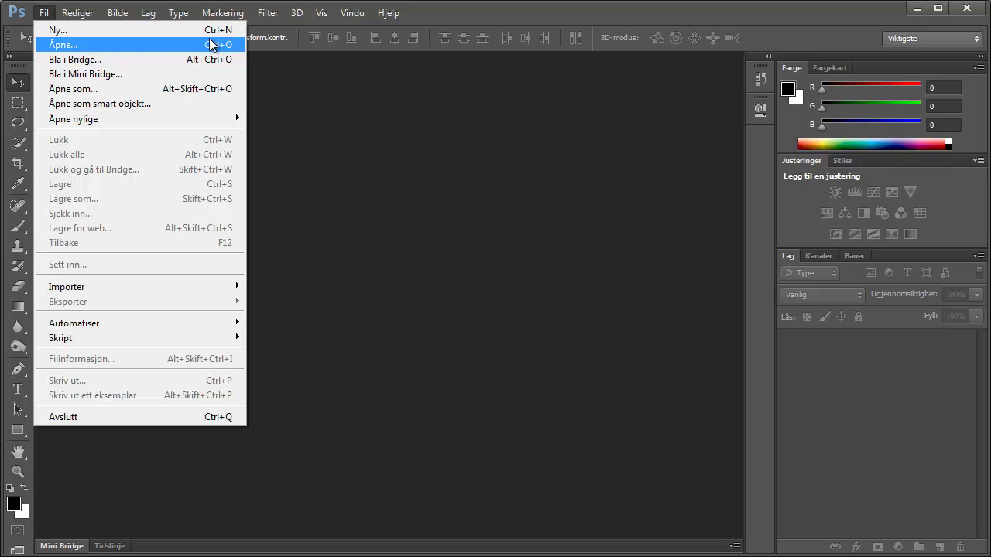
# Dismiss the File menu and reopen Photoshop_01.dng via Ctrl+O into Camera Raw
pyautogui.click(313, 135)
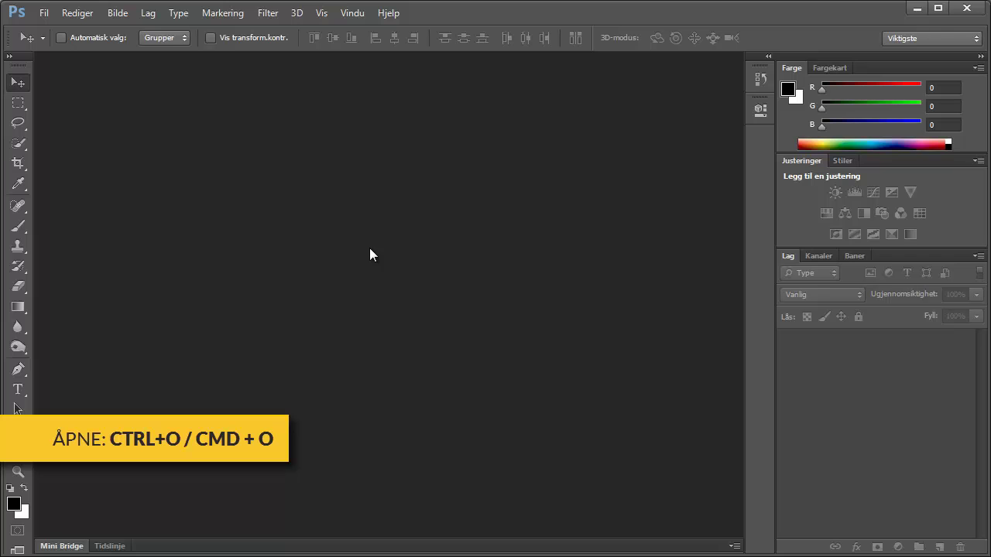
pyautogui.hotkey('ctrl', 'o')
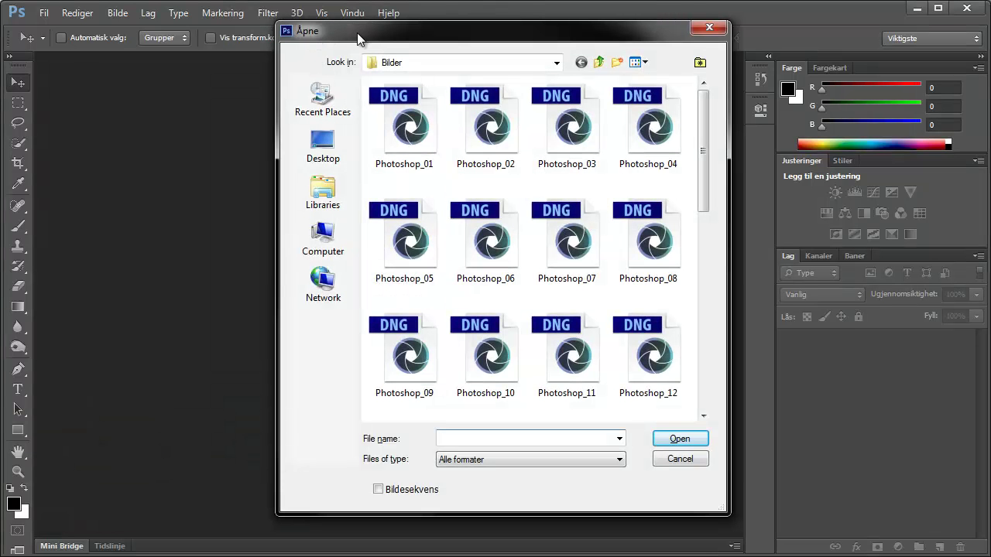
pyautogui.click(399, 128)
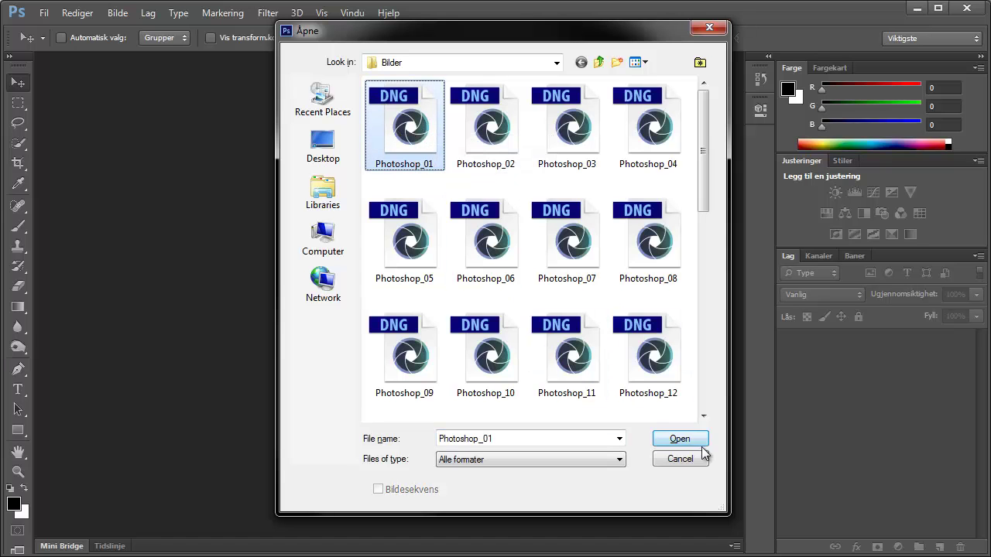
pyautogui.doubleClick(408, 128)
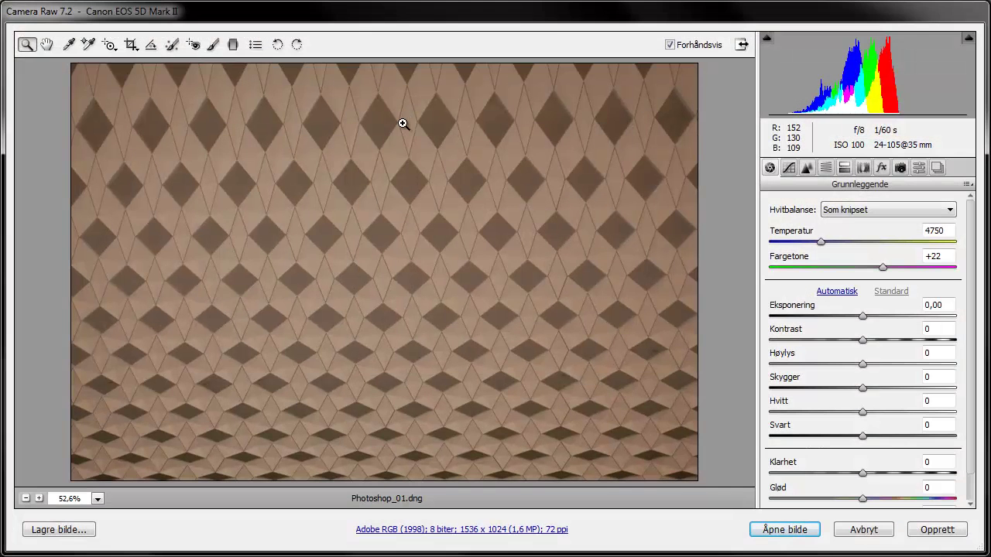
# Open the Camera Raw image as a 50% RGB/8 document with a Bakgrunn layer
pyautogui.click(789, 532)
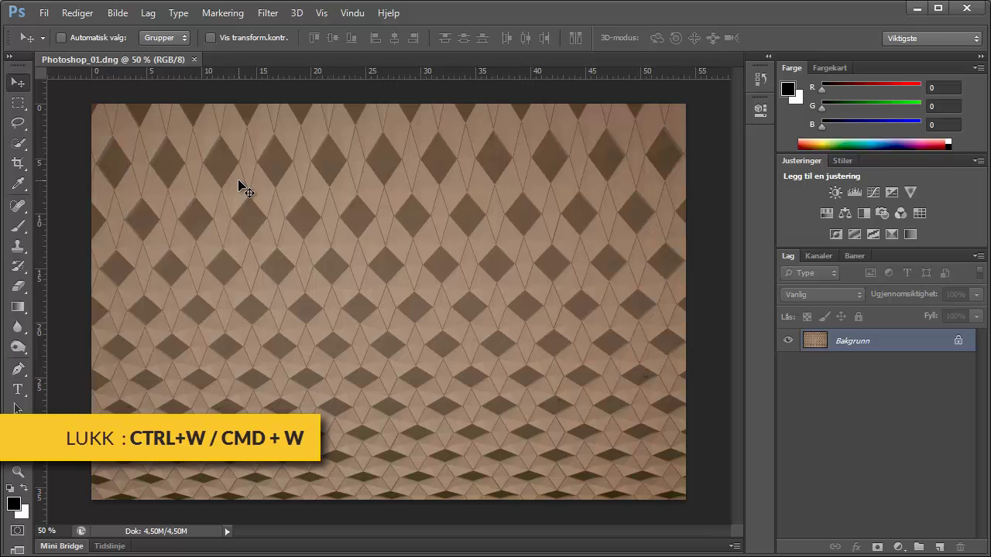
# Close Photoshop_01.dng with Ctrl+W, choosing Nei to discard changes
pyautogui.hotkey('ctrl', 'w')
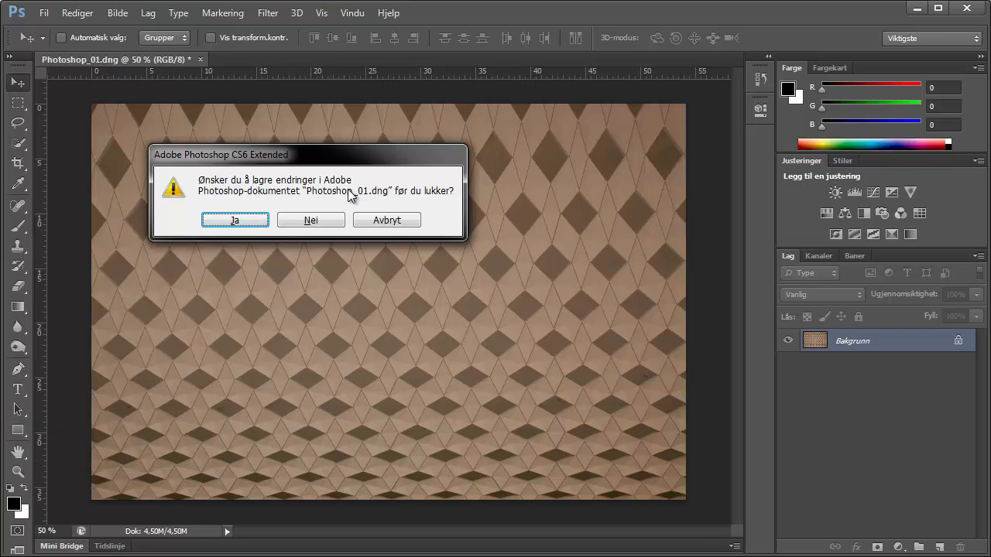
pyautogui.click(305, 219)
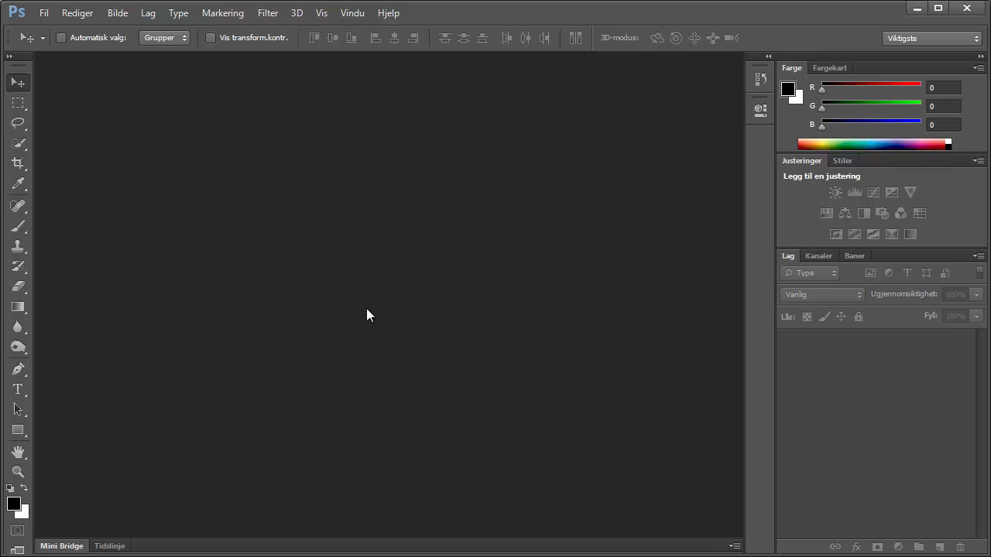
# Open Photoshop_02.dng, the child portrait, through Camera Raw into the workspace
pyautogui.doubleClick(171, 207)
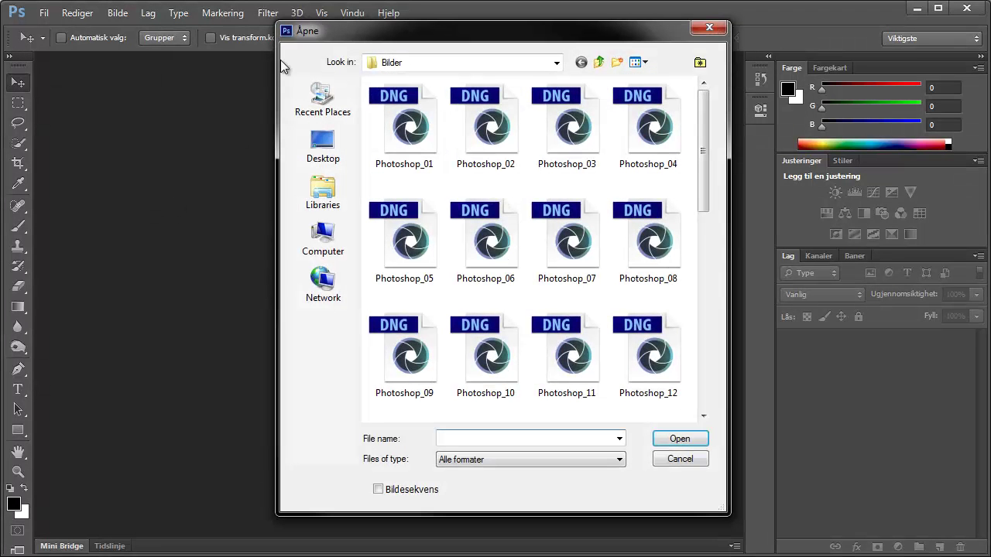
pyautogui.moveTo(377, 40); pyautogui.dragTo(337, 41)
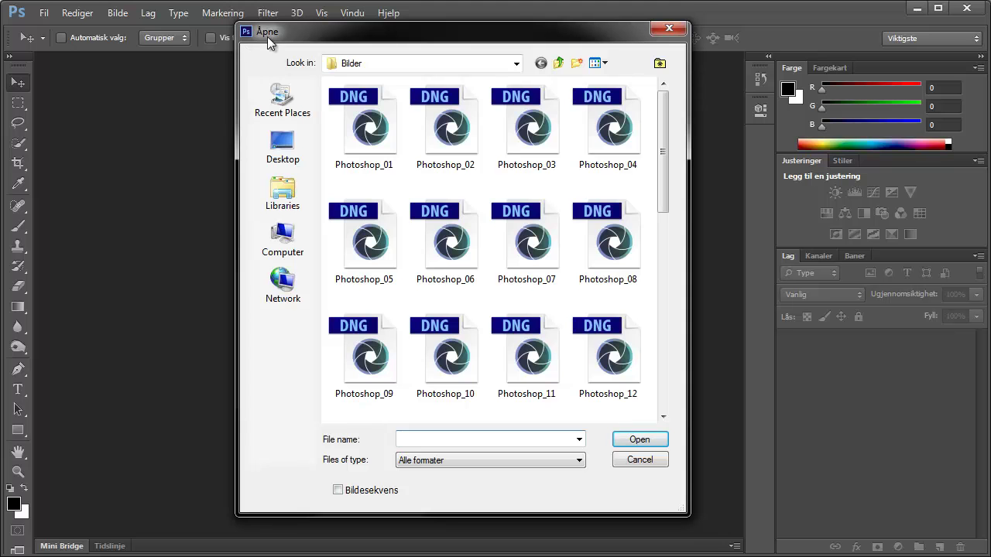
pyautogui.click(434, 140)
pyautogui.doubleClick(433, 135)
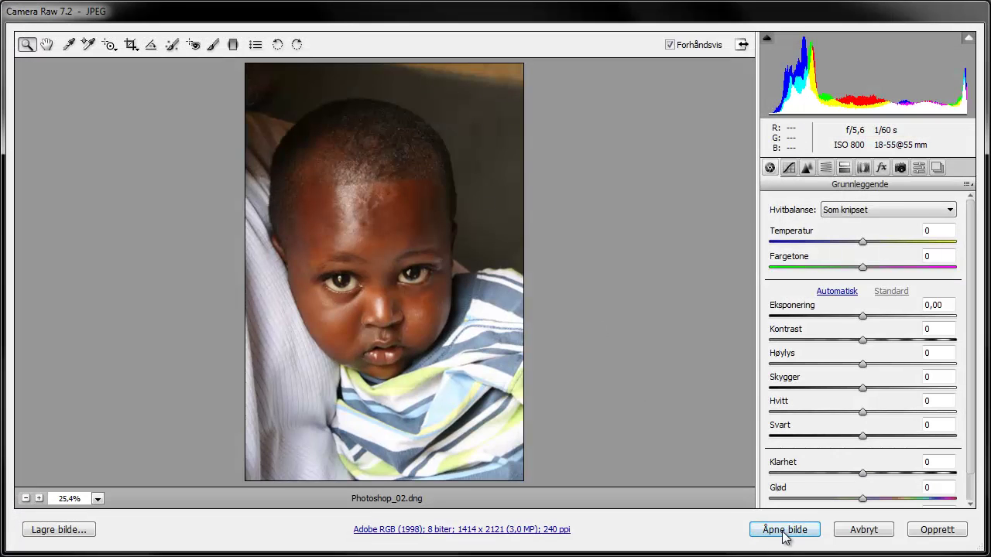
pyautogui.click(783, 533)
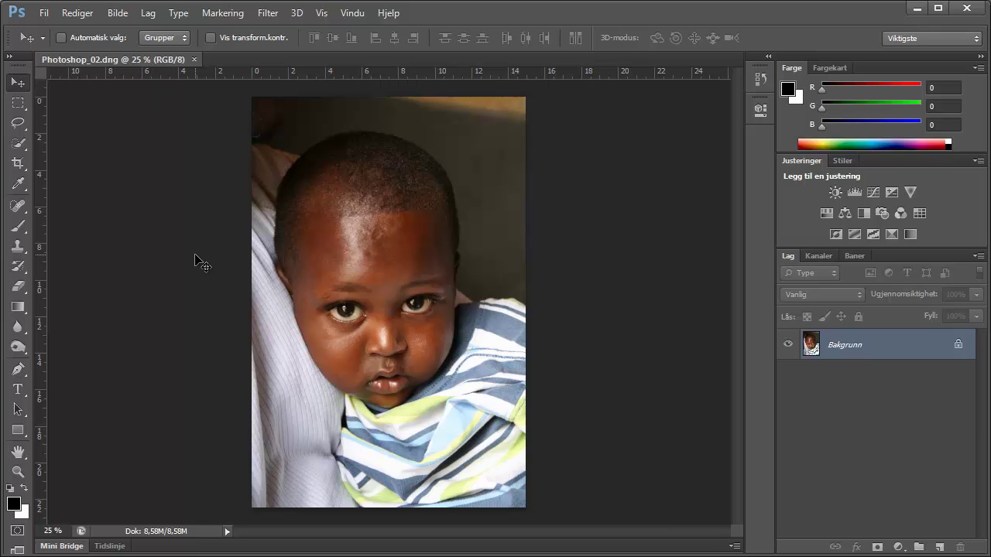
# Close Photoshop_02.dng without saving and show the Mini Bridge file browser
pyautogui.hotkey('ctrl', 'w')
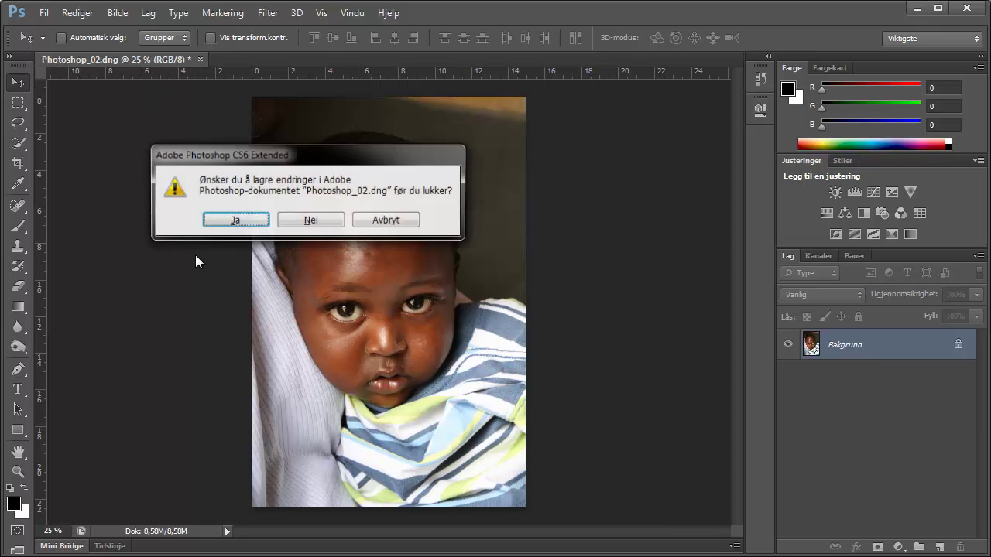
pyautogui.click(317, 221)
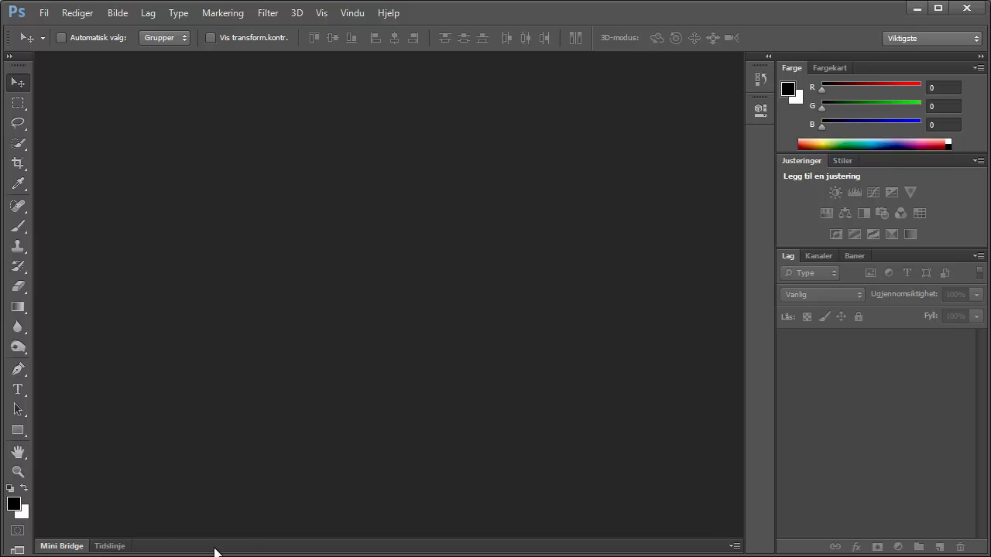
pyautogui.click(61, 547)
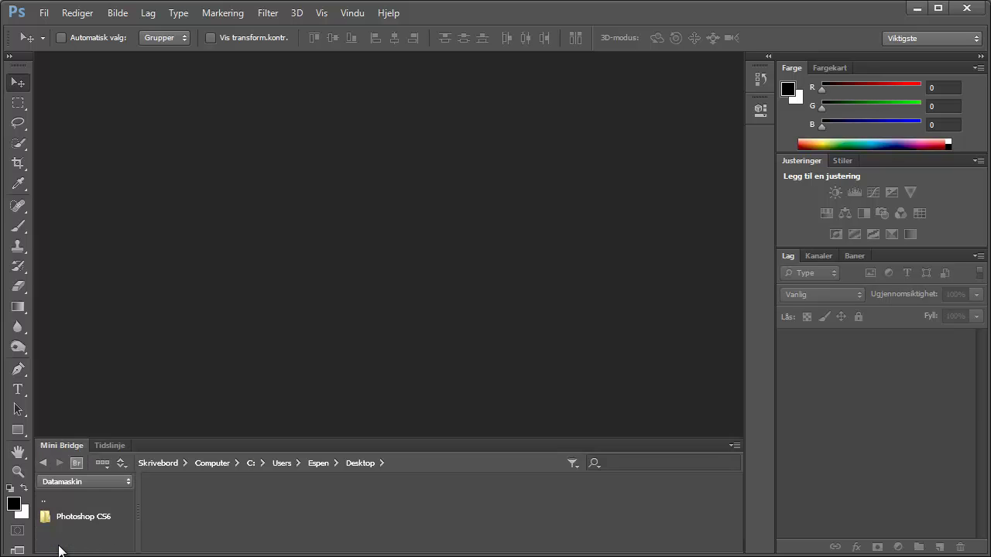
# Browse Mini Bridge into Photoshop CS6 > Bilder and select the baby photo thumbnail
pyautogui.click(75, 516)
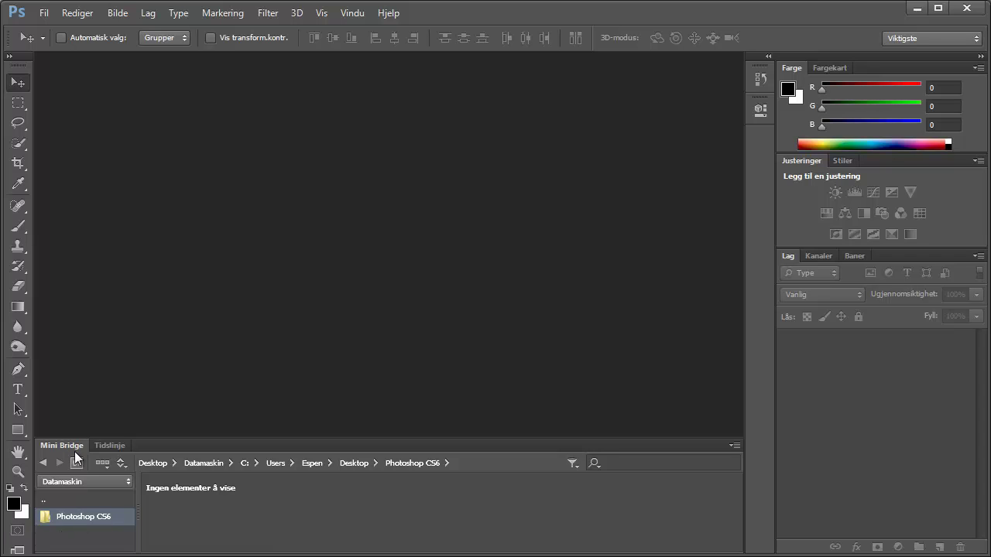
pyautogui.doubleClick(71, 516)
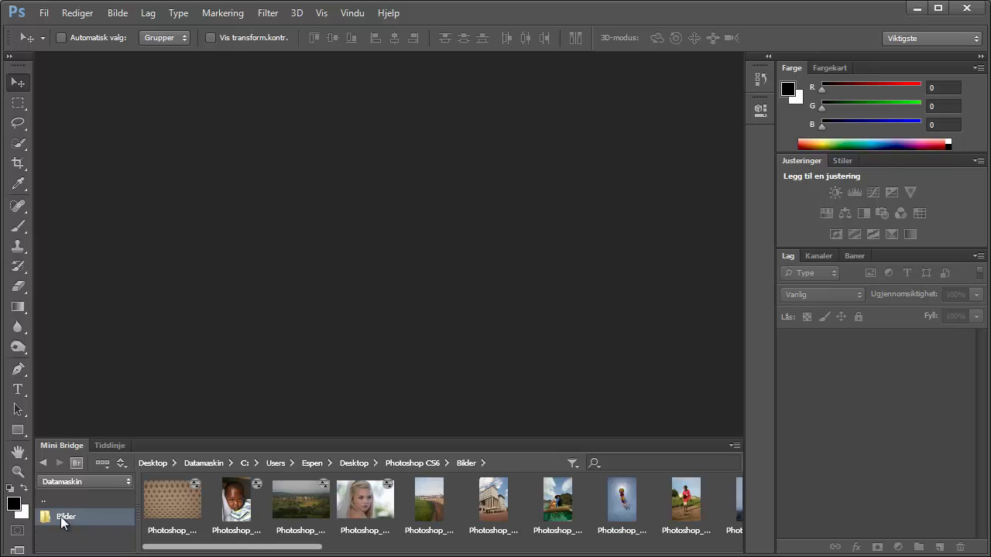
pyautogui.doubleClick(59, 521)
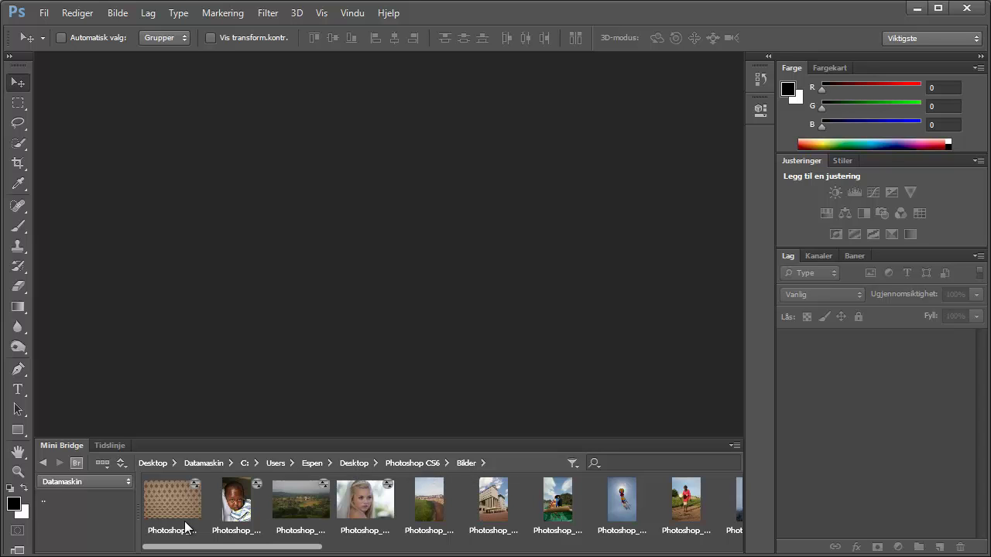
pyautogui.click(237, 511)
pyautogui.moveTo(248, 546)
pyautogui.mouseDown()
pyautogui.moveTo(655, 538)
pyautogui.moveTo(193, 548)
pyautogui.mouseUp()
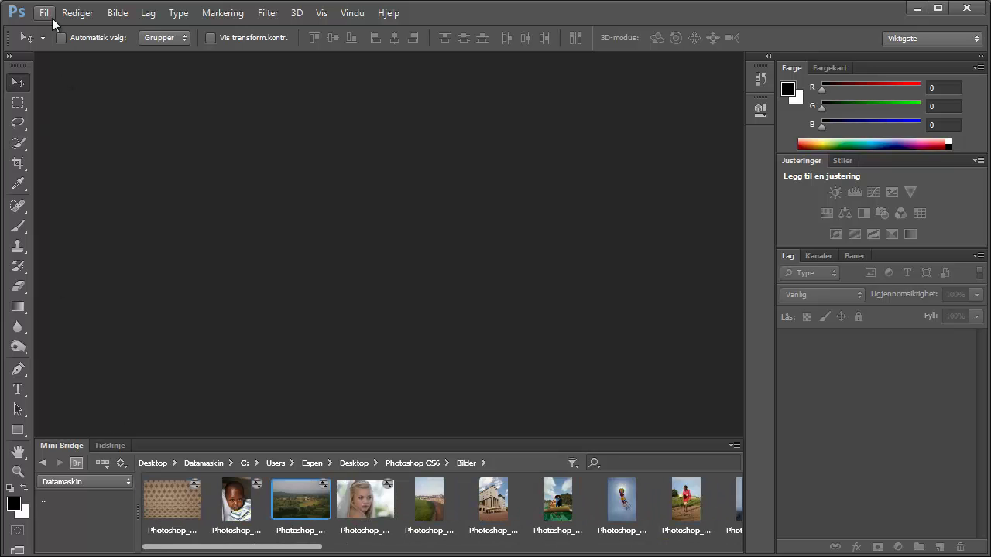
# Bring up the File > Open dialog, then cancel it without opening a file
pyautogui.click(44, 13)
pyautogui.click(55, 41)
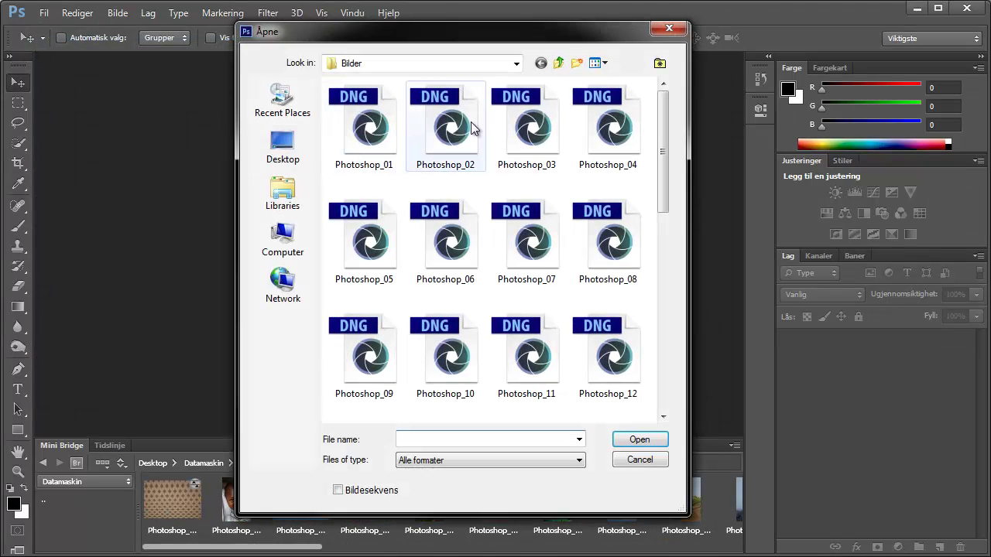
pyautogui.click(640, 460)
# Open Photoshop_01.dng from Mini Bridge through Camera Raw with Åpne bilde
pyautogui.click(195, 515)
pyautogui.click(266, 510)
pyautogui.click(300, 499)
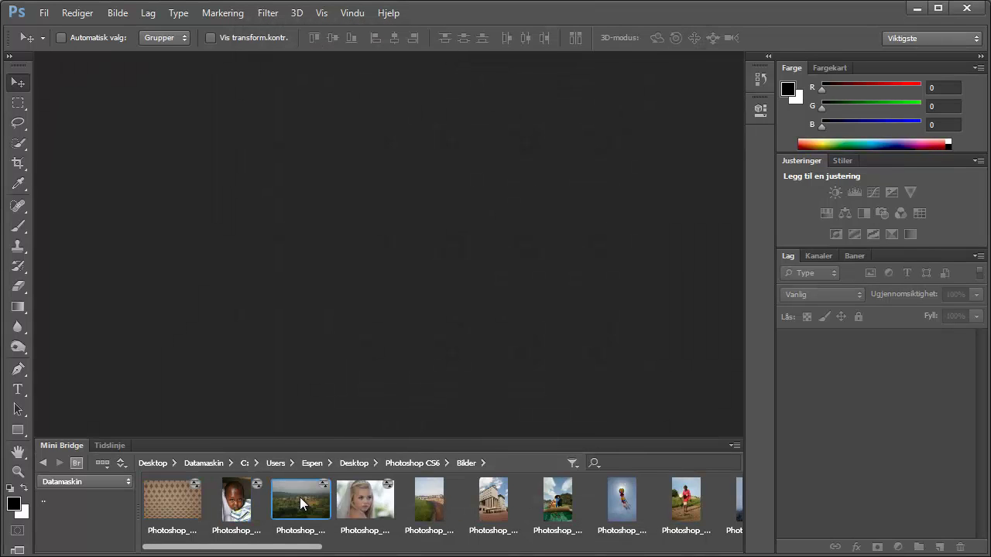
pyautogui.click(174, 499)
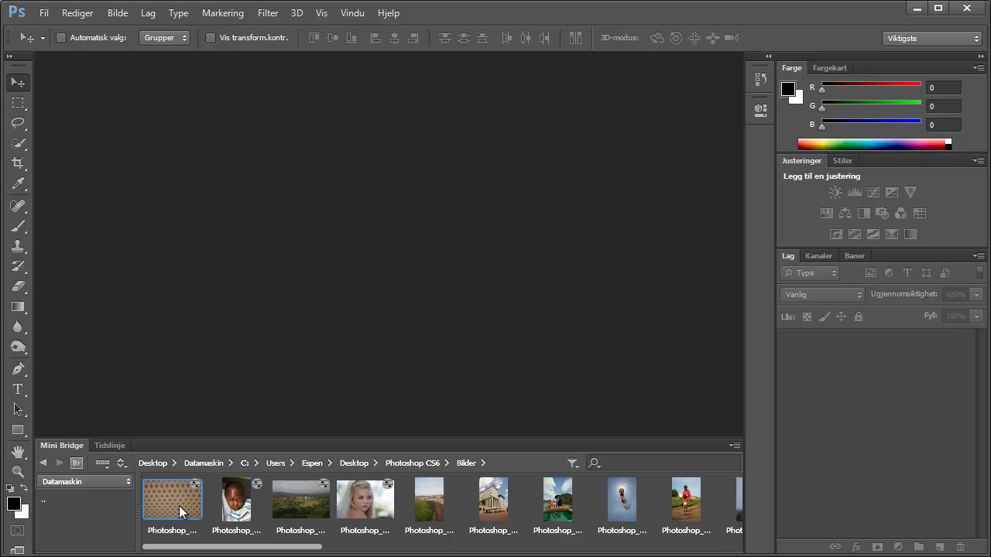
pyautogui.doubleClick(180, 511)
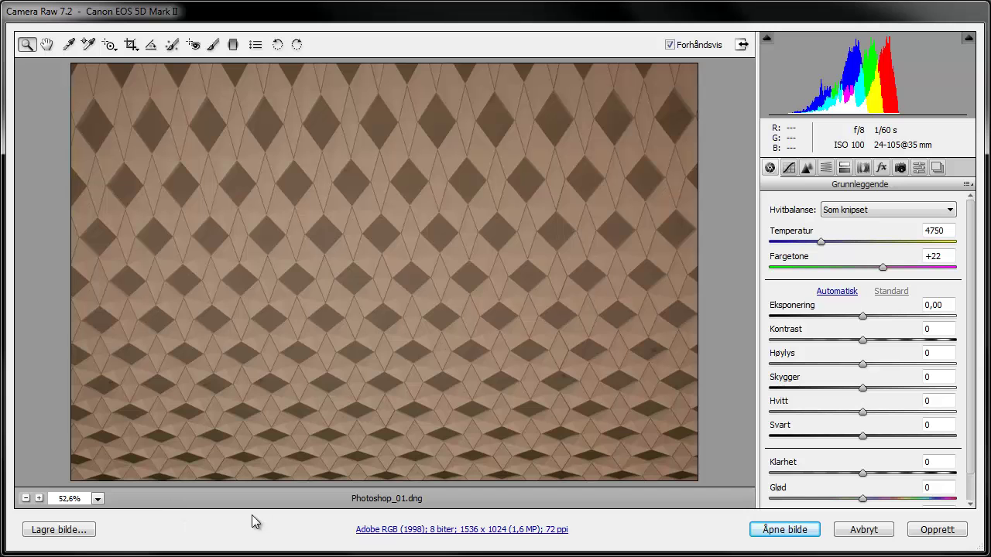
pyautogui.click(805, 531)
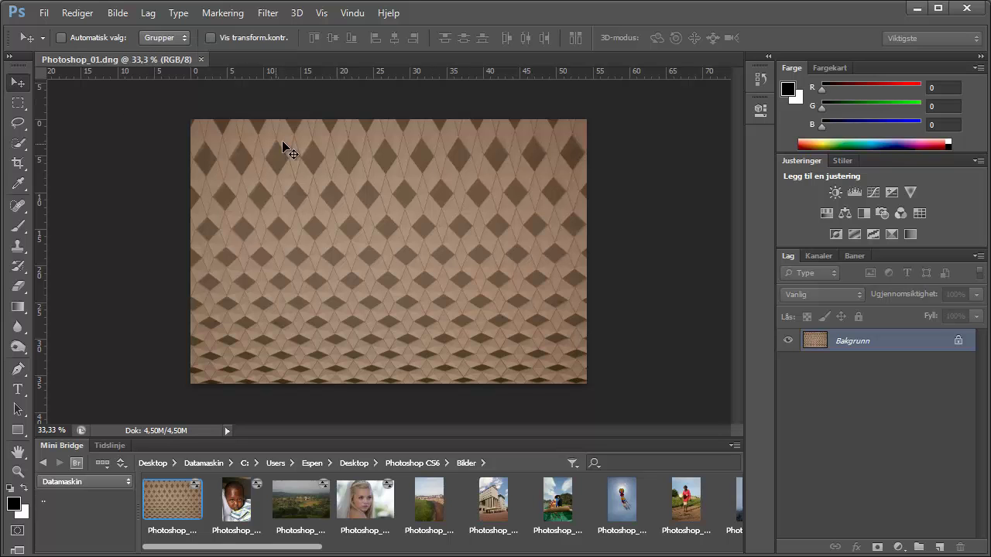
# Open Photoshop_02.dng and Photoshop_03.dng from Mini Bridge via Camera Raw's Åpne bilde
pyautogui.doubleClick(236, 504)
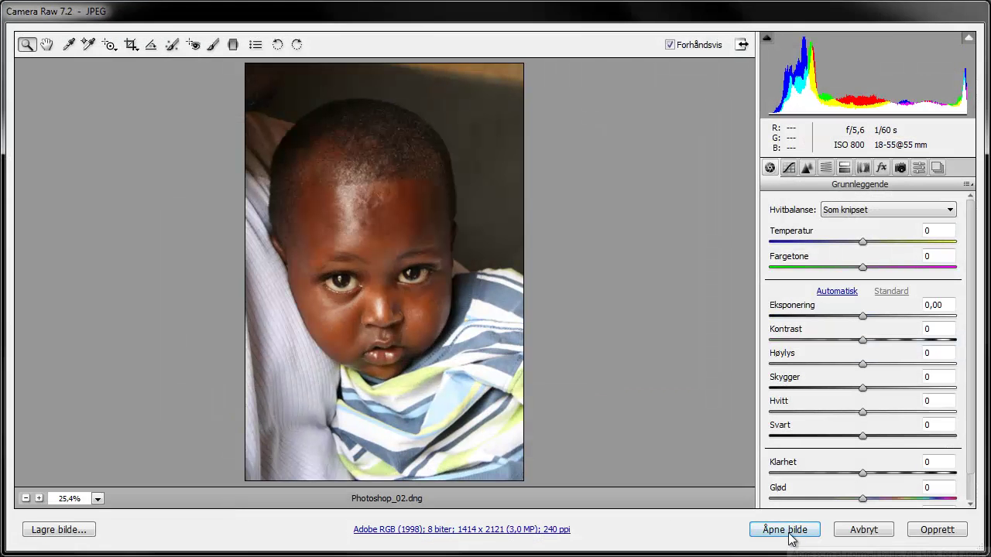
pyautogui.click(793, 531)
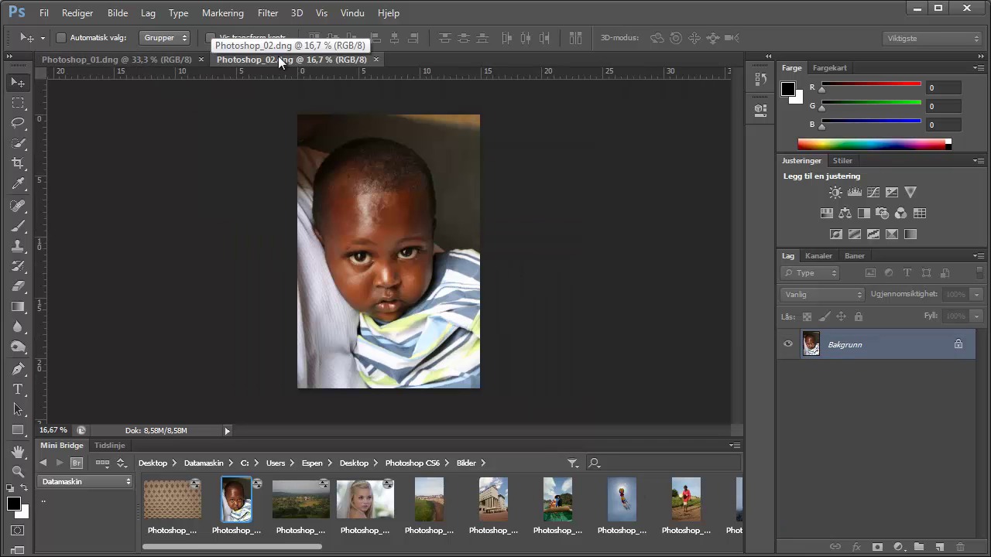
pyautogui.click(295, 503)
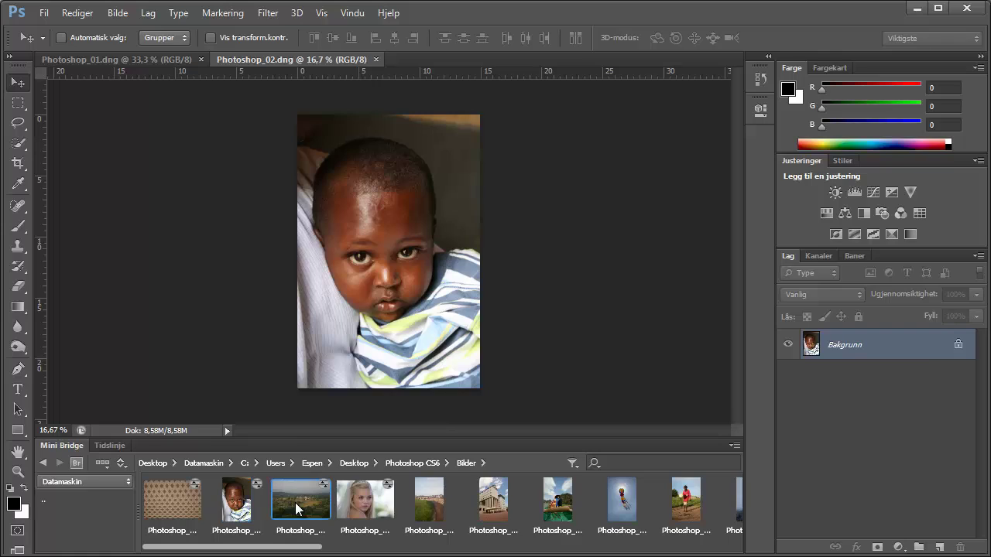
pyautogui.doubleClick(294, 502)
pyautogui.click(782, 527)
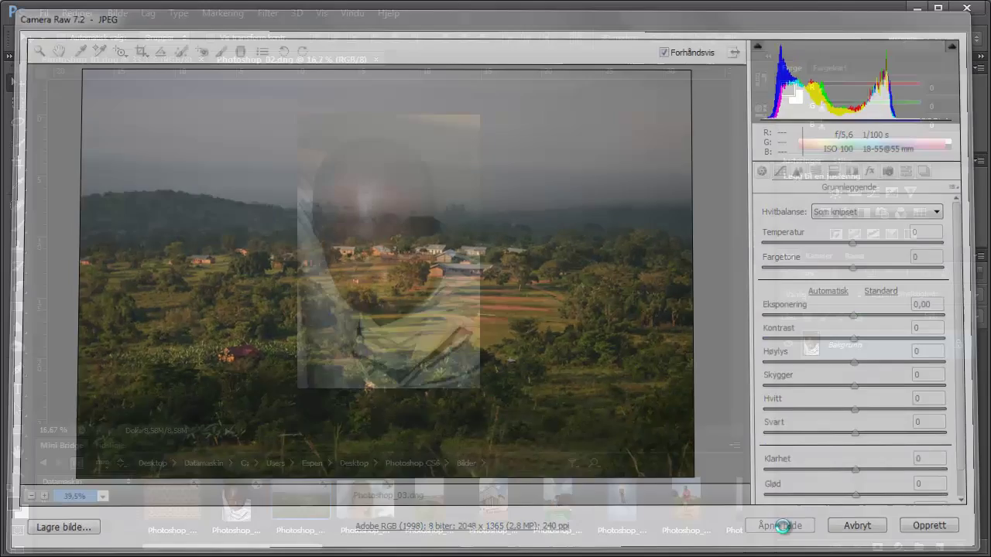
# Switch between the document tabs, ending on the Photoshop_01 diamond-pattern document
pyautogui.click(263, 63)
pyautogui.click(106, 62)
pyautogui.click(282, 62)
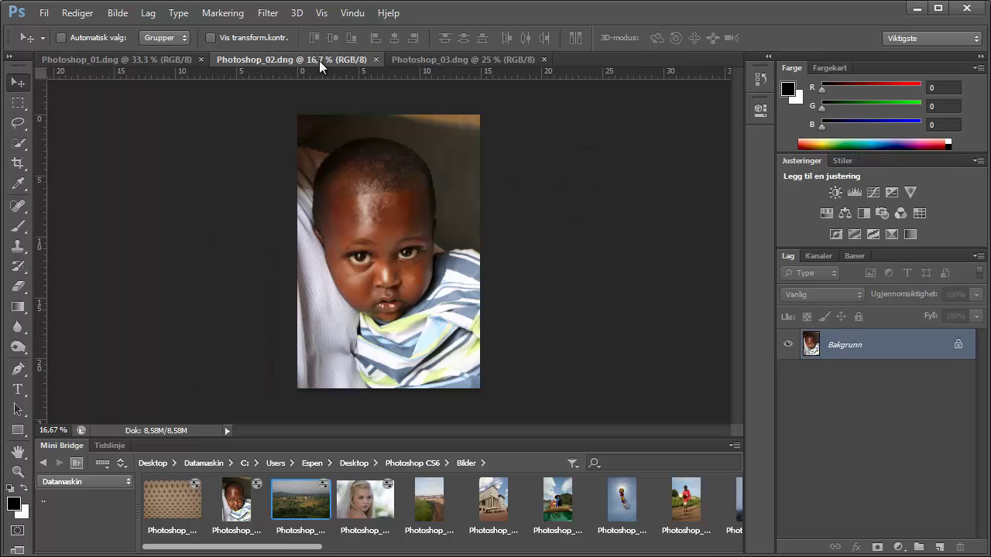
pyautogui.click(458, 61)
pyautogui.click(307, 62)
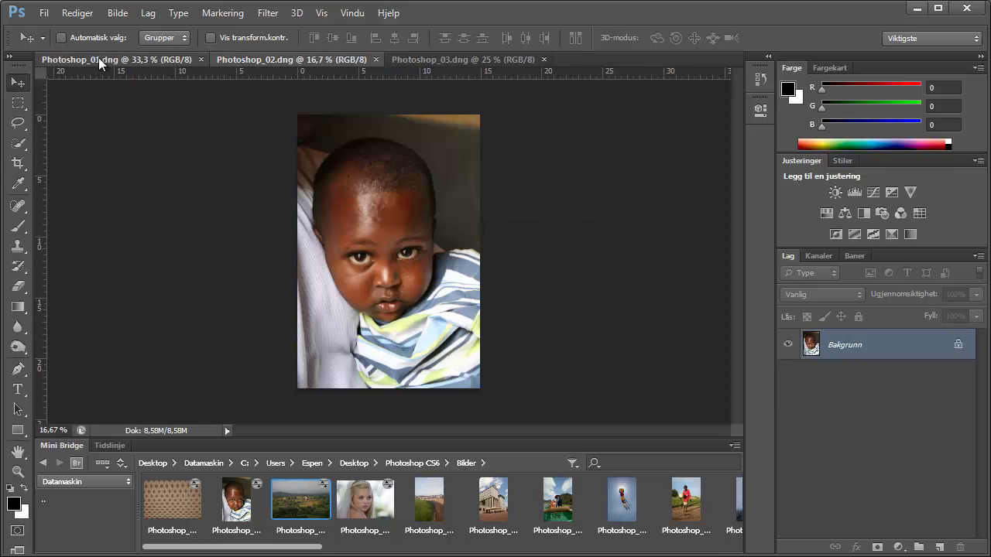
pyautogui.click(99, 62)
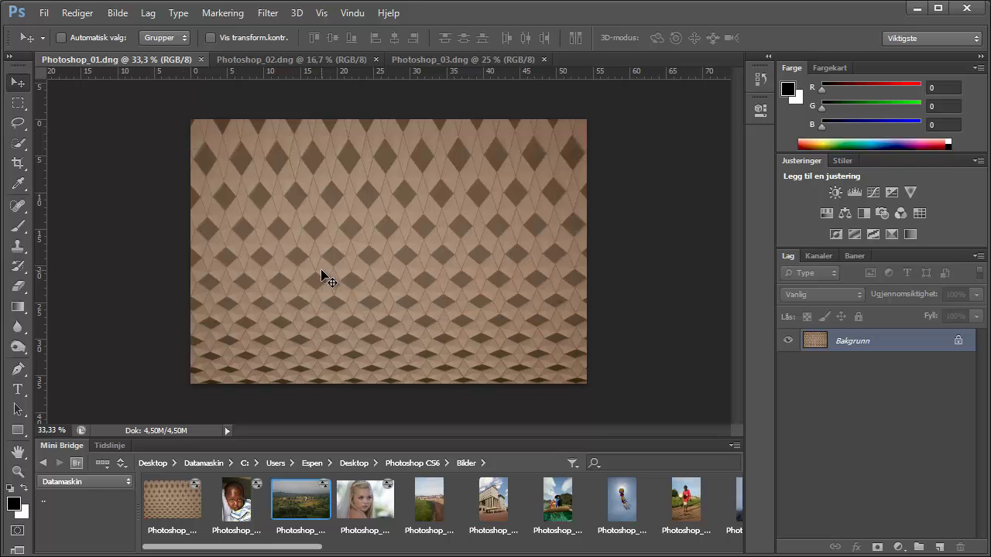
# Drag the bride photo Photoshop_04.dng onto the diamond canvas and confirm Camera Raw with OK
pyautogui.moveTo(368, 502); pyautogui.dragTo(335, 377)
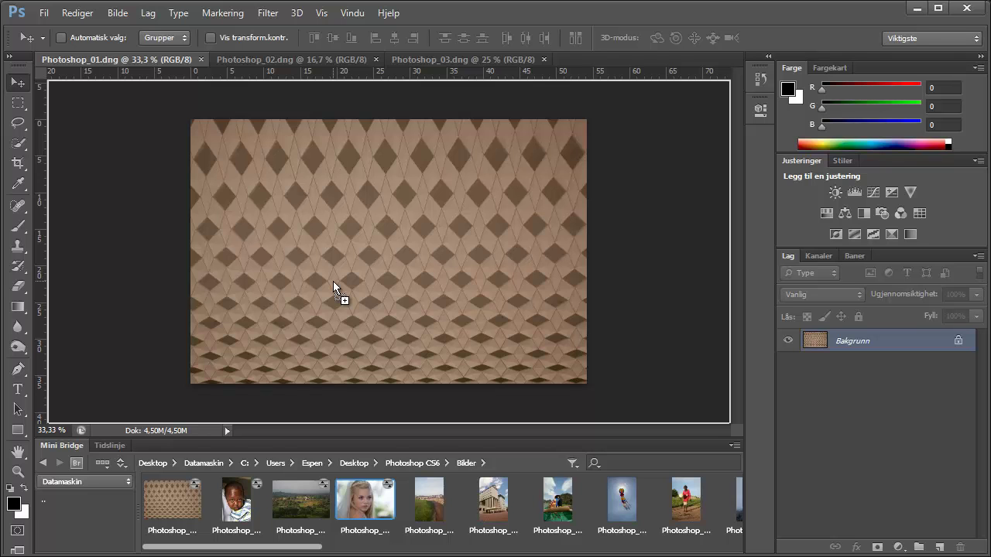
pyautogui.moveTo(333, 286)
pyautogui.mouseDown()
pyautogui.moveTo(283, 65)
pyautogui.moveTo(617, 54)
pyautogui.moveTo(139, 58)
pyautogui.moveTo(245, 233)
pyautogui.mouseUp()
pyautogui.moveTo(359, 236); pyautogui.dragTo(238, 206)
pyautogui.moveTo(338, 251); pyautogui.dragTo(338, 252)
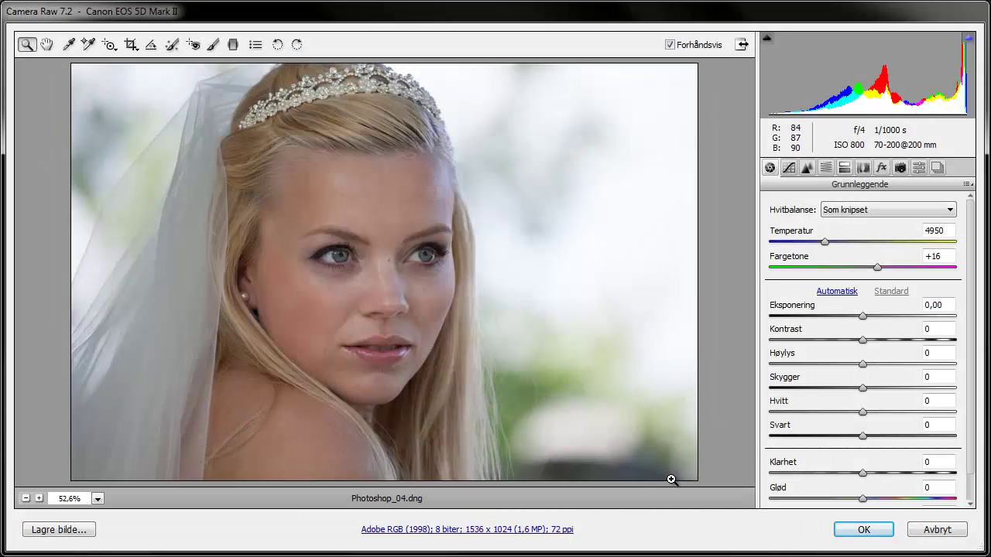
pyautogui.click(858, 533)
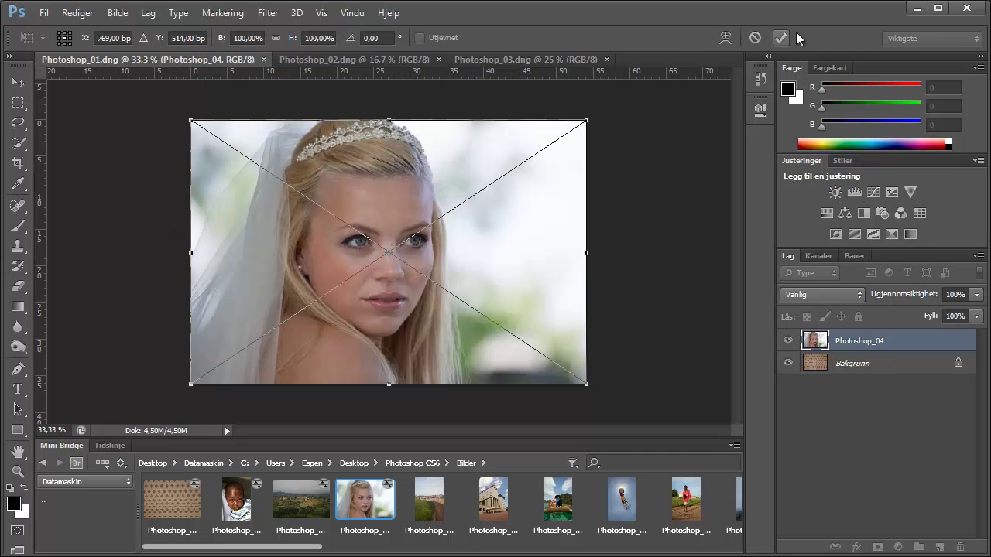
# Commit the bride placement, toggle its visibility off and on, then delete layer Photoshop_04
pyautogui.click(783, 44)
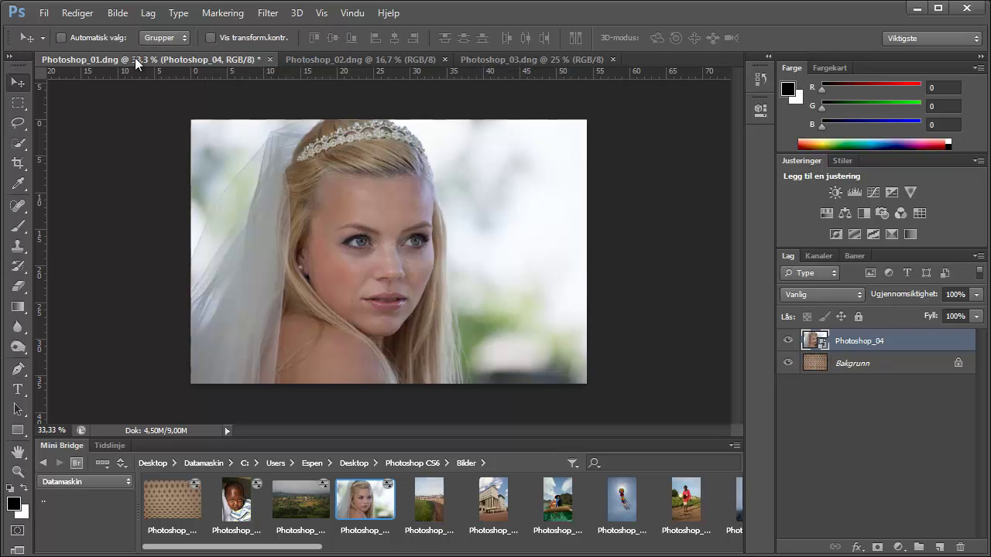
pyautogui.click(788, 340)
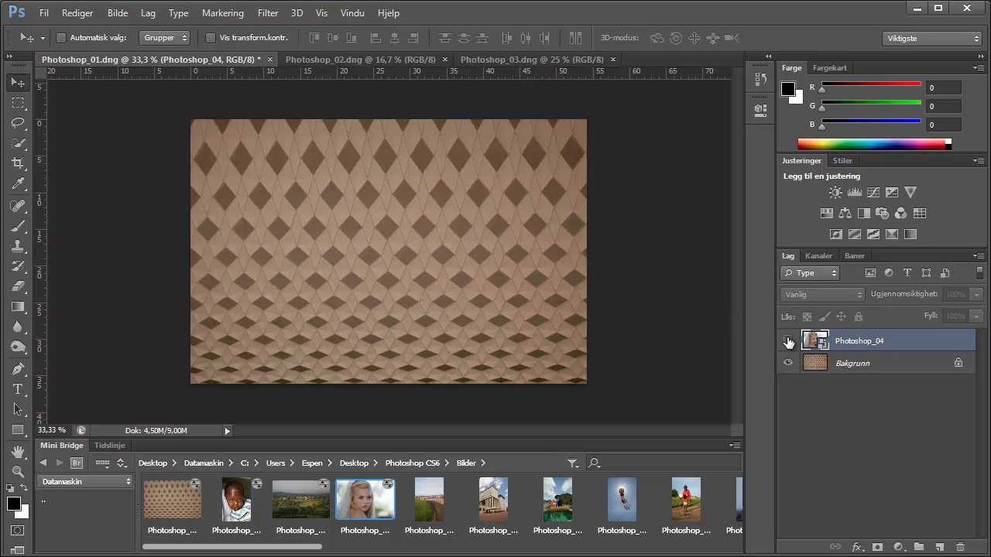
pyautogui.click(788, 341)
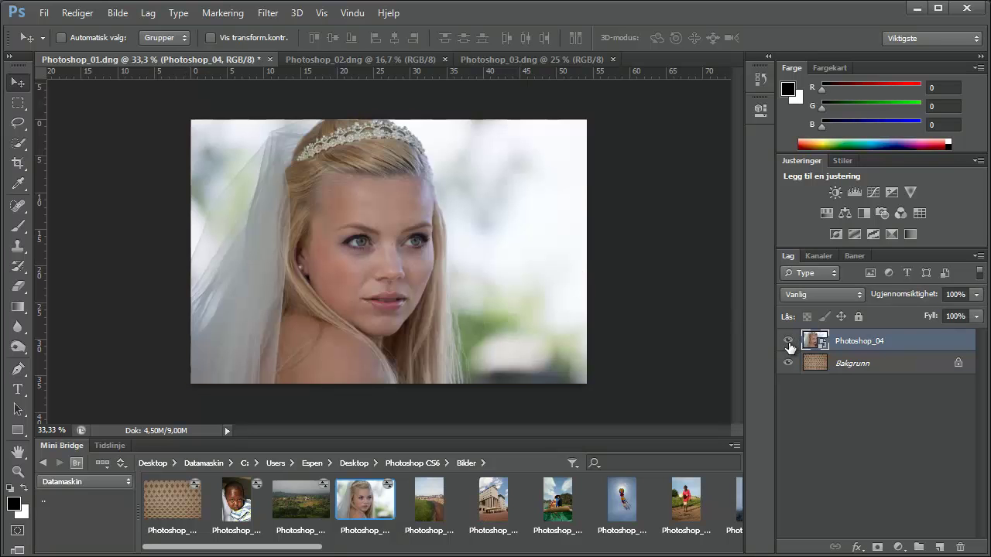
pyautogui.rightClick(910, 338)
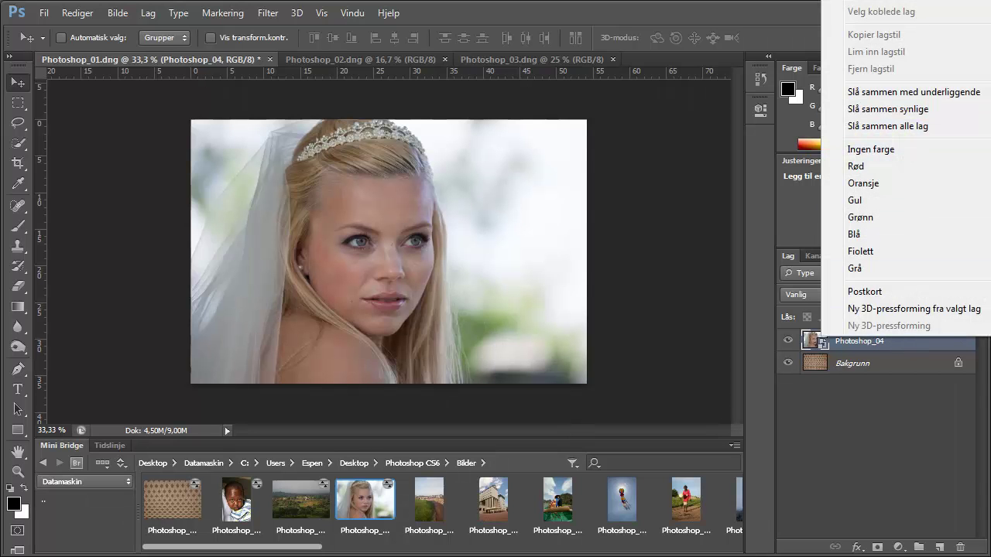
pyautogui.click(879, 424)
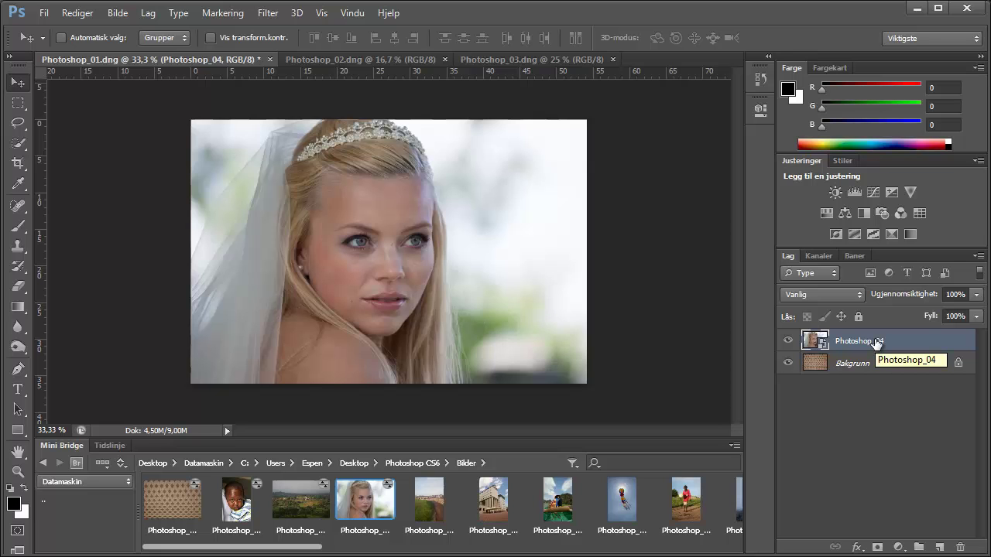
pyautogui.press('Delete')
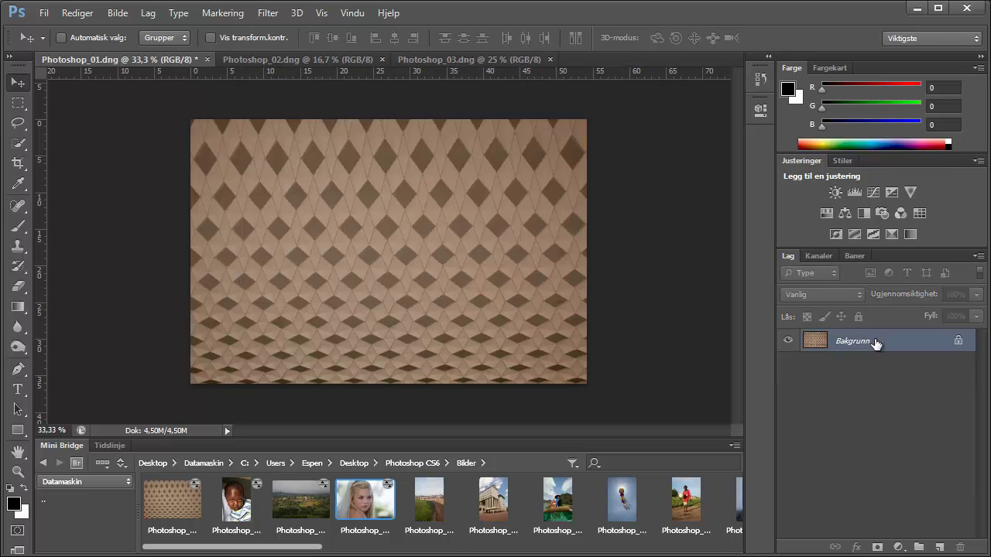
# Close Photoshop_03 and Photoshop_02 without saving, answering Nei to each prompt
pyautogui.click(267, 60)
pyautogui.click(445, 62)
pyautogui.click(320, 59)
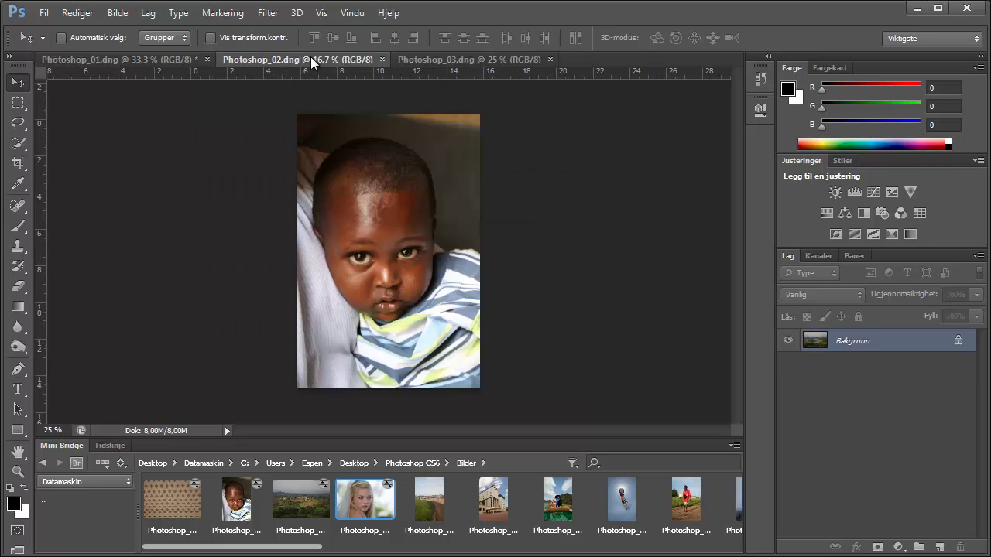
pyautogui.click(459, 62)
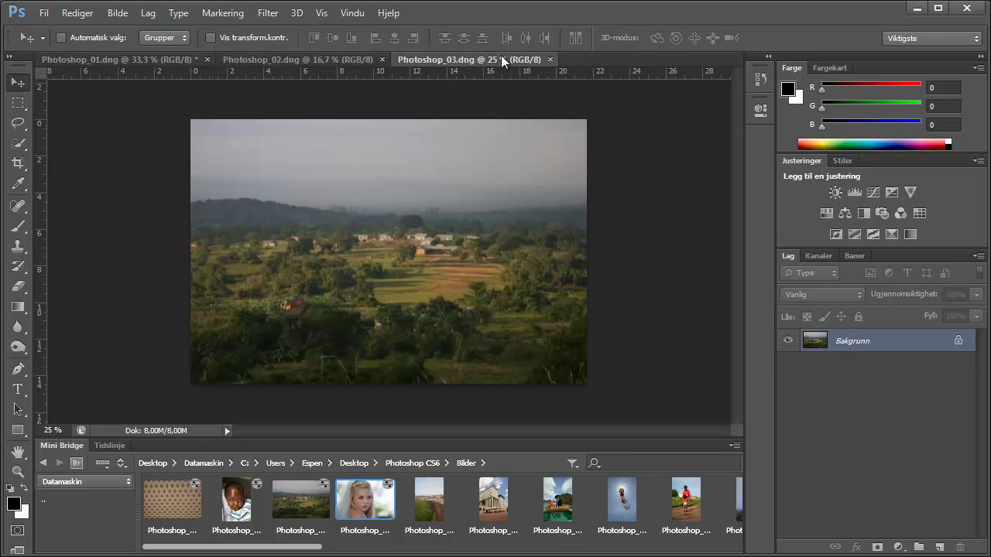
pyautogui.click(553, 61)
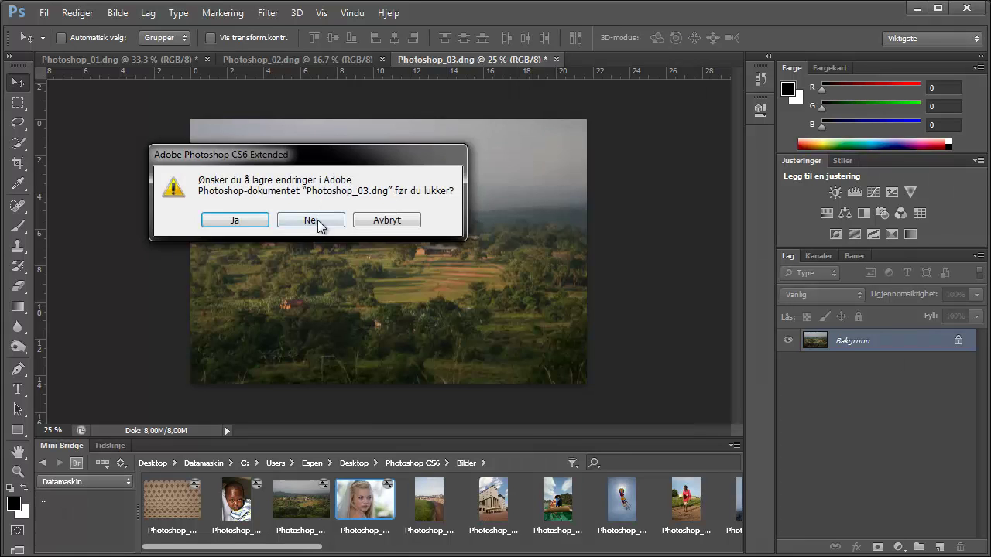
pyautogui.click(318, 219)
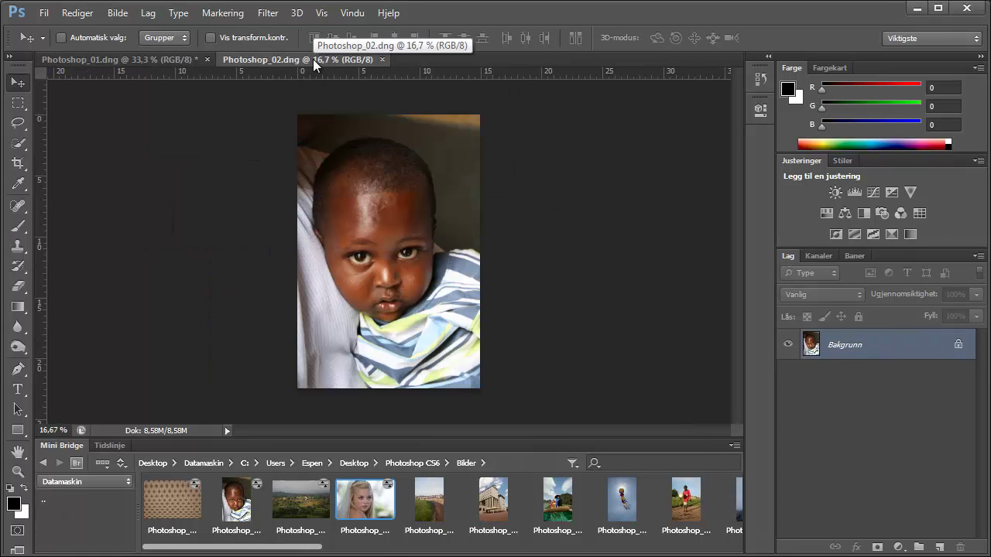
pyautogui.hotkey('ctrl', 'w')
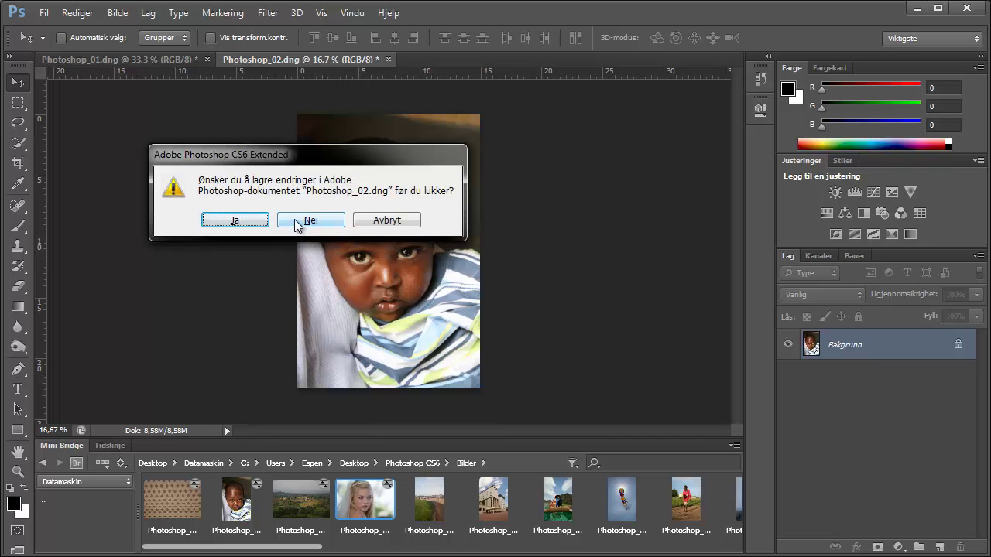
pyautogui.click(310, 220)
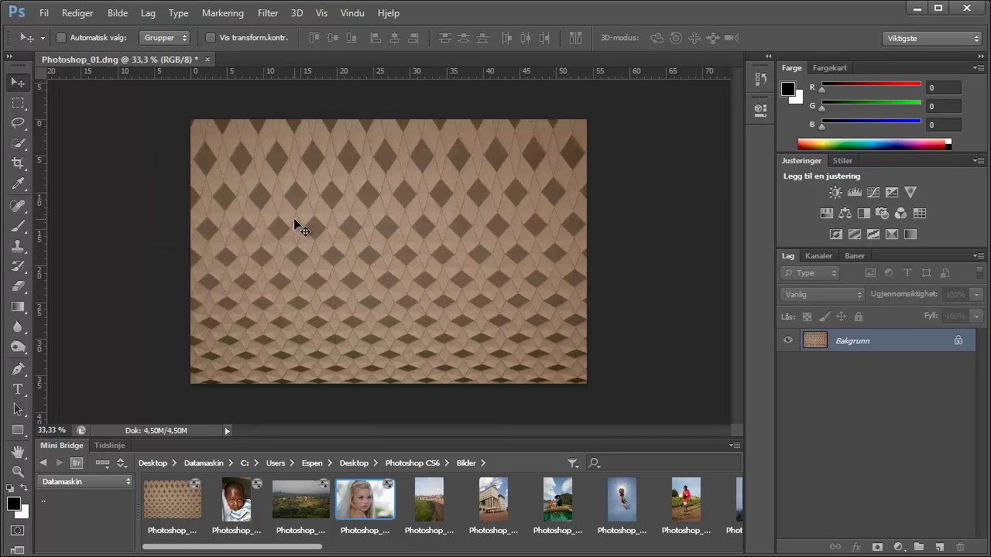
# Collapse the Mini Bridge panel by double-clicking its tab
pyautogui.doubleClick(53, 445)
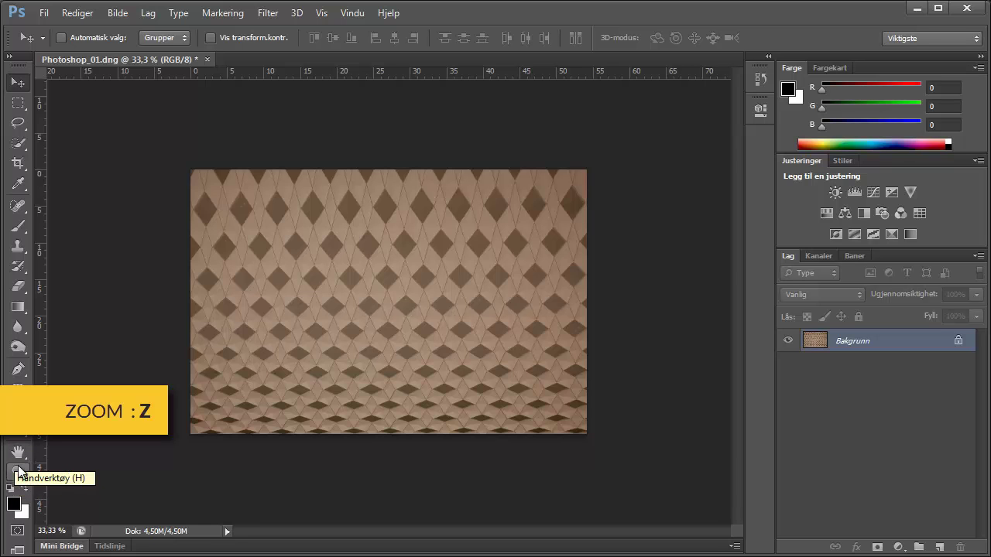
# Zoom in with the Zoom tool from 33.3% through 50% and 66.7% to 100%
pyautogui.click(19, 472)
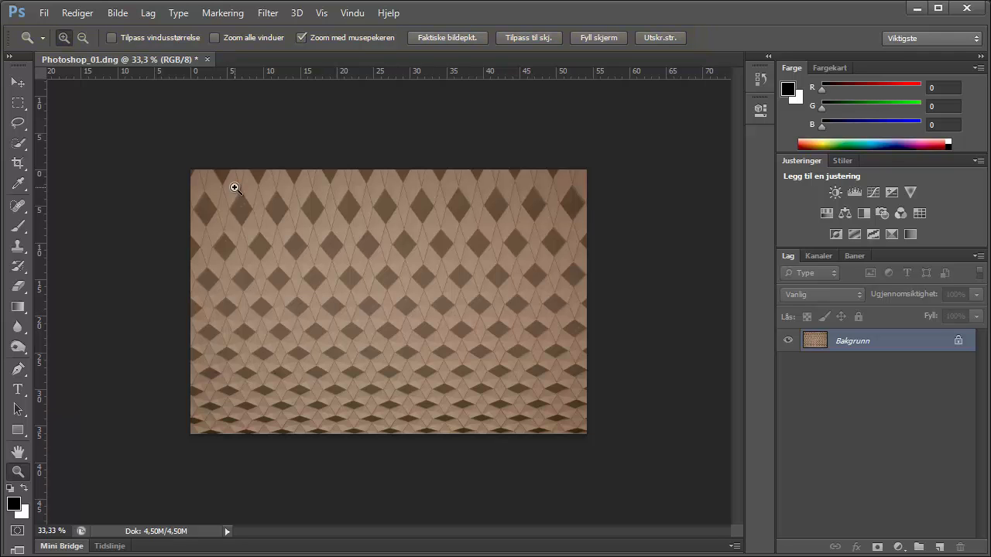
pyautogui.click(289, 264)
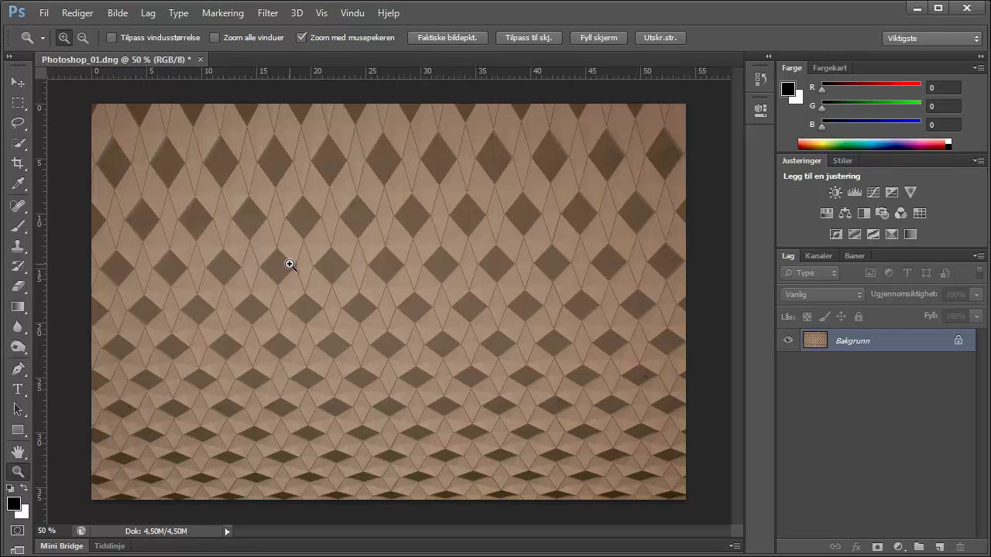
pyautogui.click(290, 264)
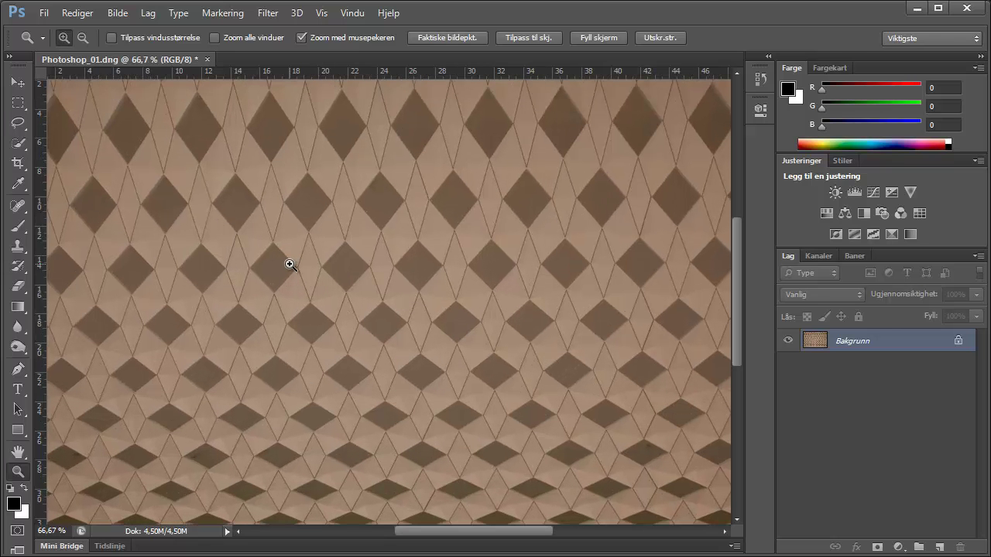
pyautogui.click(290, 265)
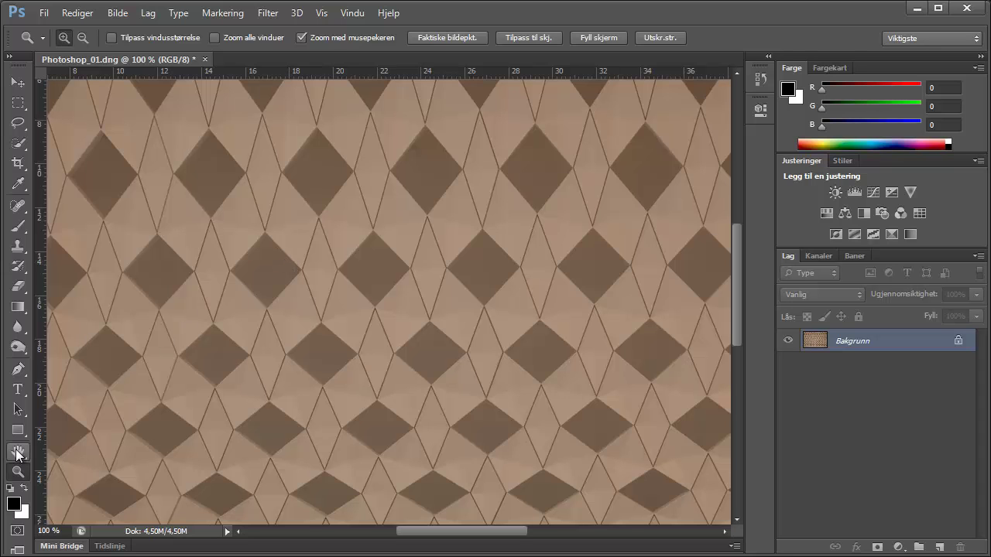
# Pan the 100% view with the Hand tool across the bottom, left, top and right edges
pyautogui.click(17, 452)
pyautogui.moveTo(411, 418); pyautogui.dragTo(207, 269)
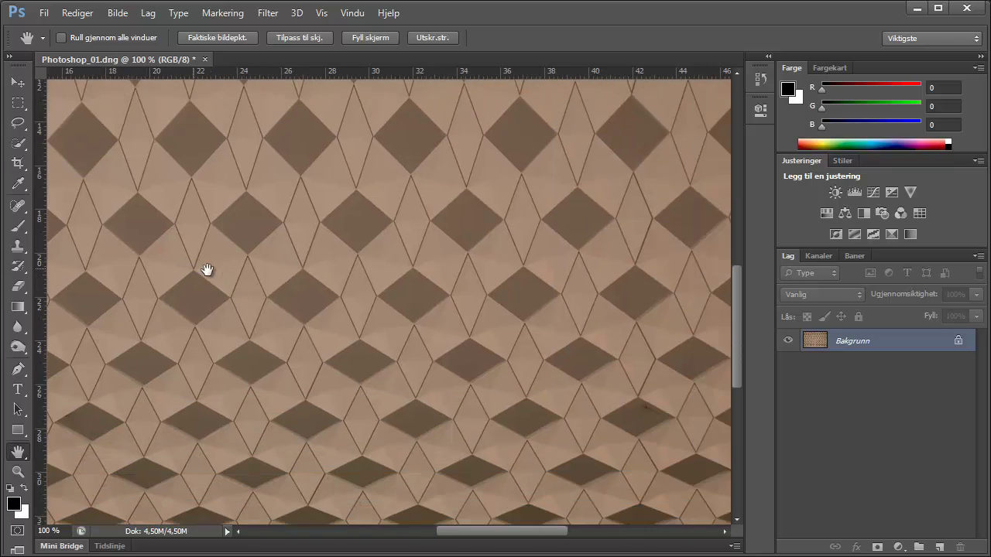
pyautogui.moveTo(122, 380); pyautogui.dragTo(248, 265)
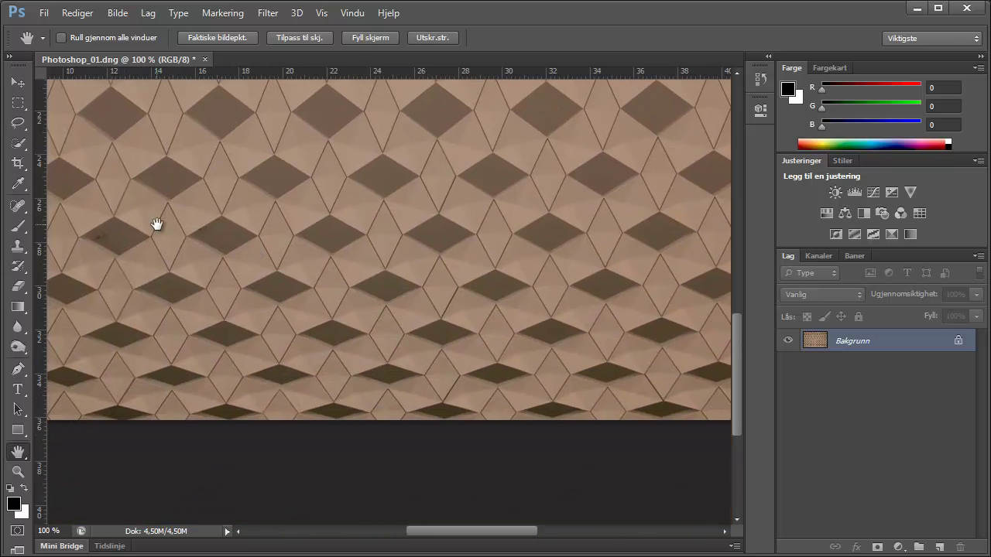
pyautogui.moveTo(46, 195); pyautogui.dragTo(268, 201)
pyautogui.moveTo(193, 232); pyautogui.dragTo(193, 372)
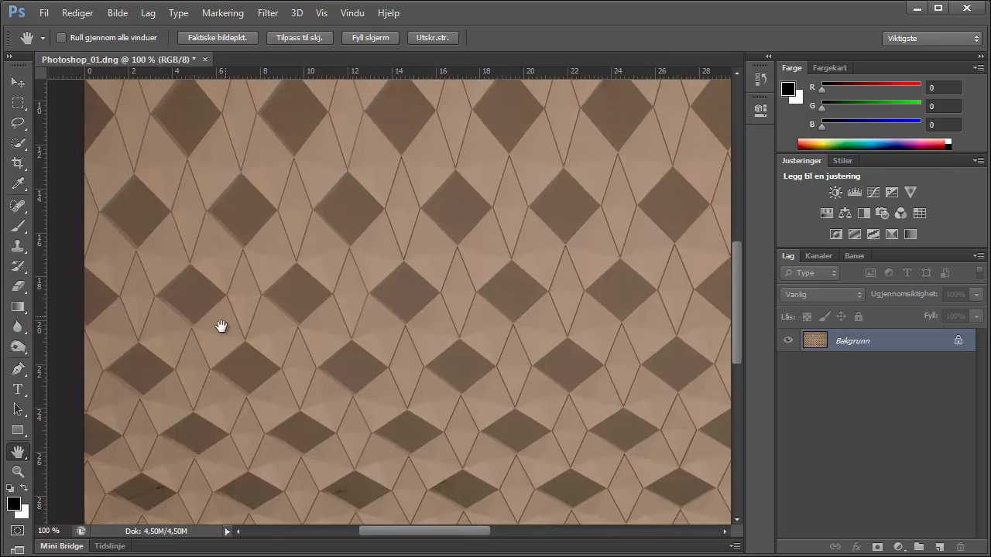
pyautogui.moveTo(243, 336); pyautogui.dragTo(239, 431)
pyautogui.moveTo(418, 247); pyautogui.dragTo(201, 270)
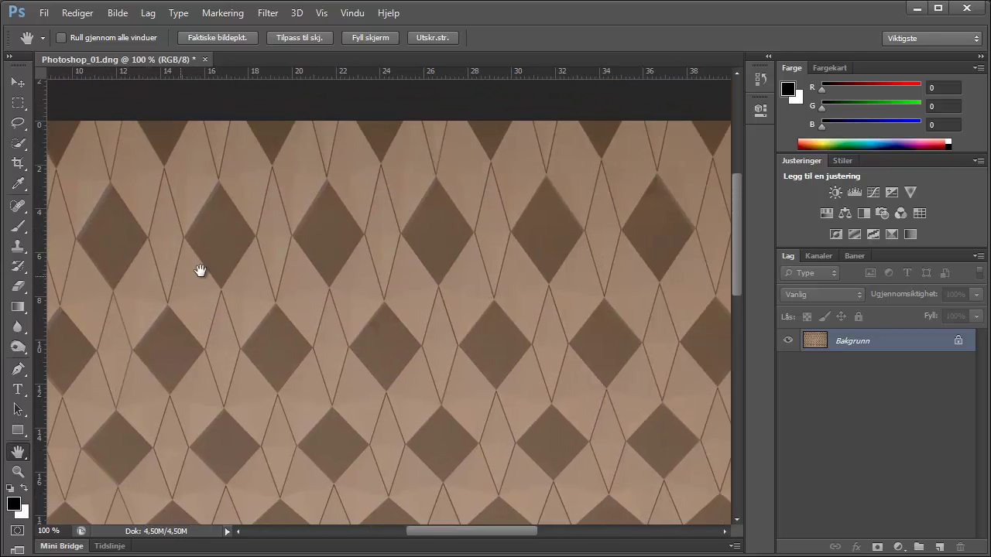
pyautogui.moveTo(484, 272)
pyautogui.mouseDown()
pyautogui.moveTo(320, 250)
pyautogui.moveTo(261, 230)
pyautogui.mouseUp()
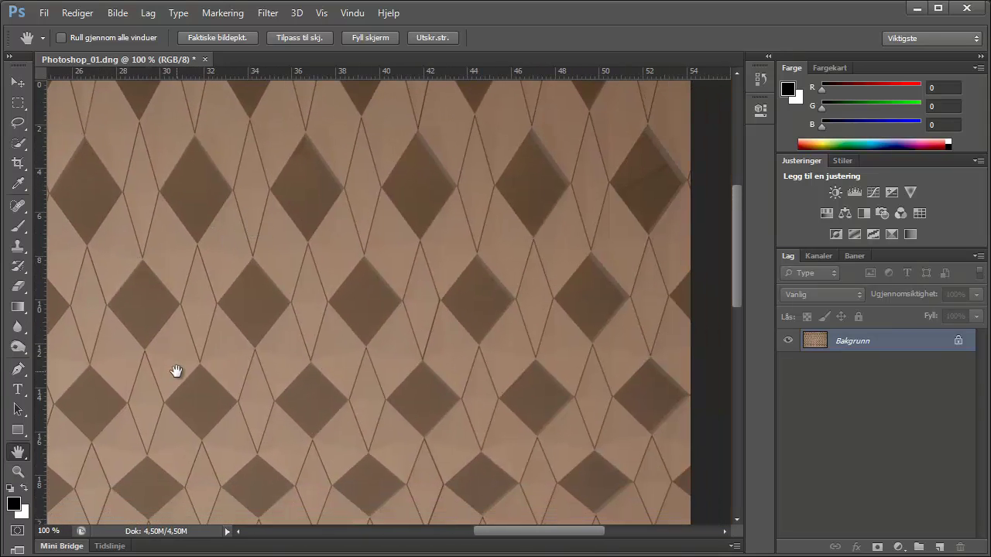
pyautogui.moveTo(177, 372); pyautogui.dragTo(272, 246)
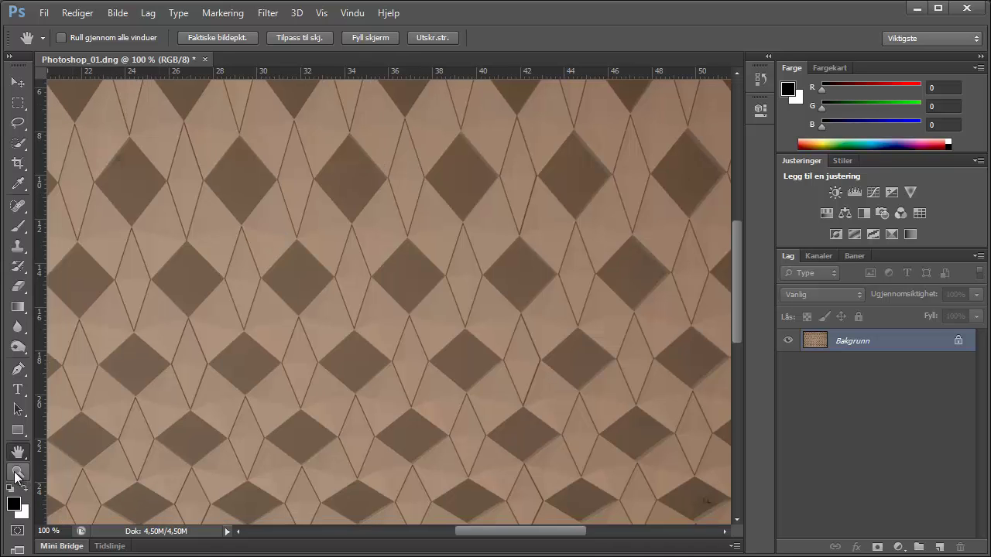
# Zoom out with Zoom Out mode from 100% through 66.7% and 50% to 33.3%
pyautogui.click(17, 473)
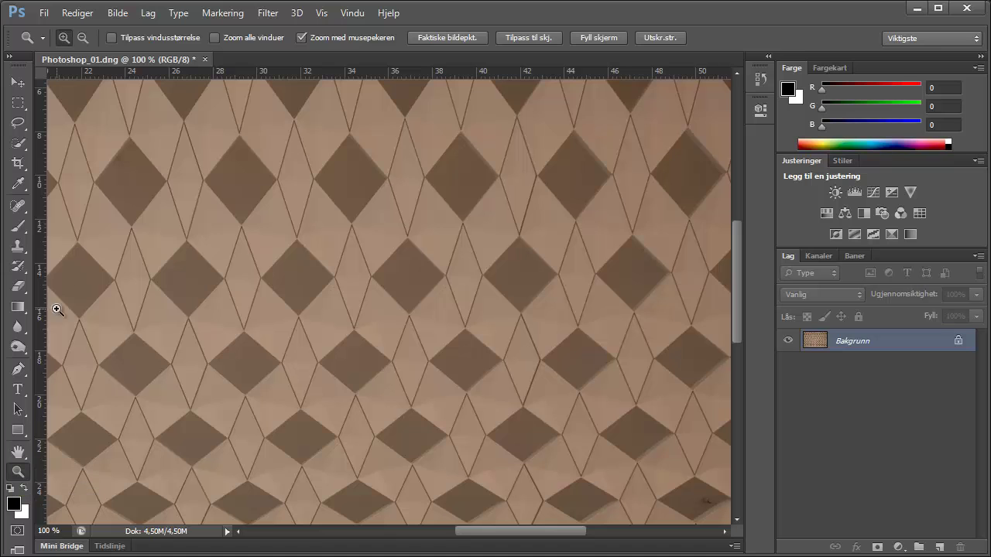
pyautogui.click(82, 37)
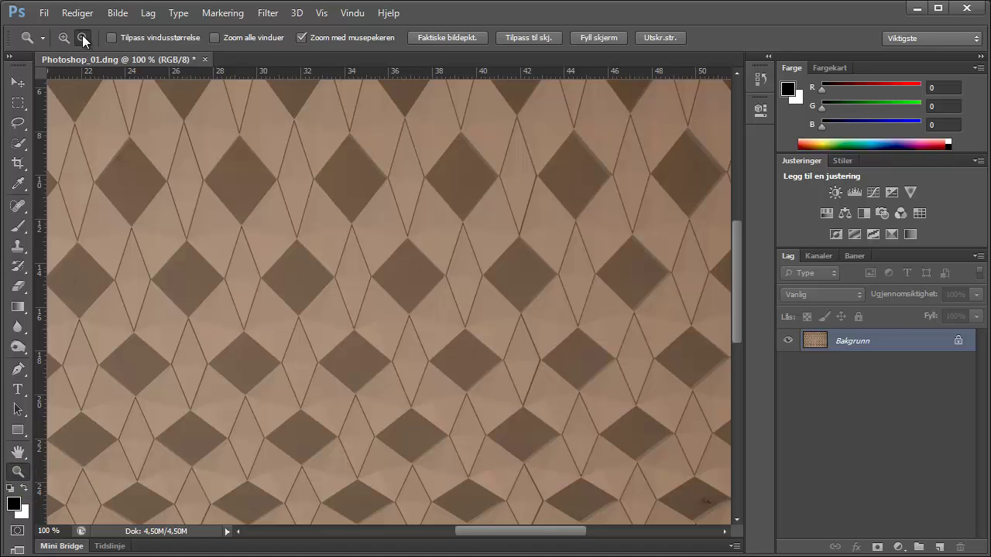
pyautogui.click(214, 257)
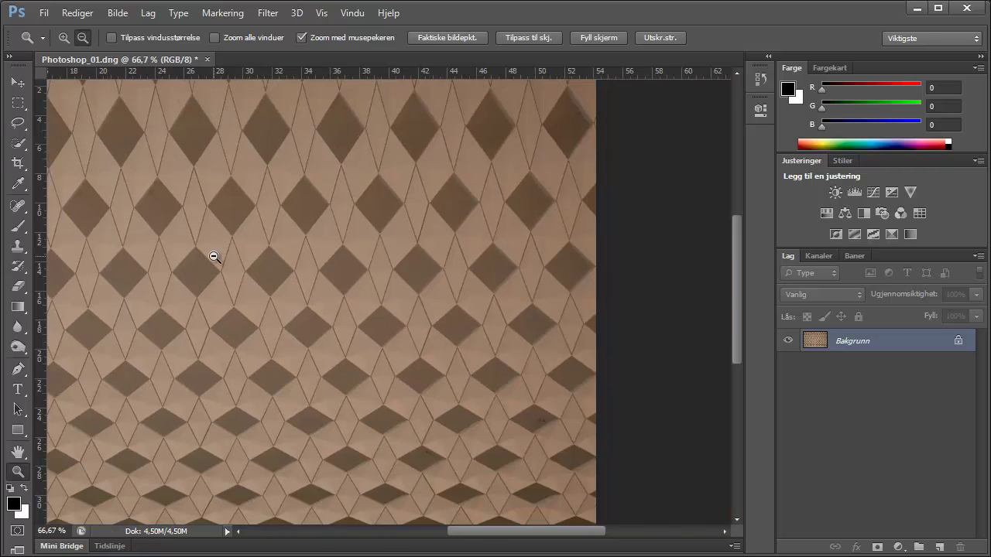
pyautogui.click(215, 257)
pyautogui.click(215, 257)
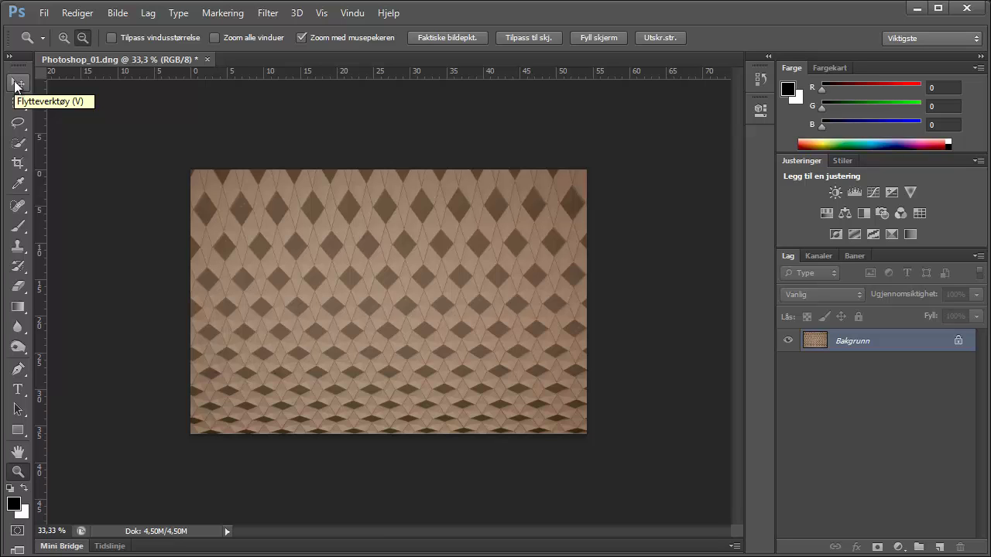
# Select the Move tool at the top of the toolbox
pyautogui.click(17, 85)
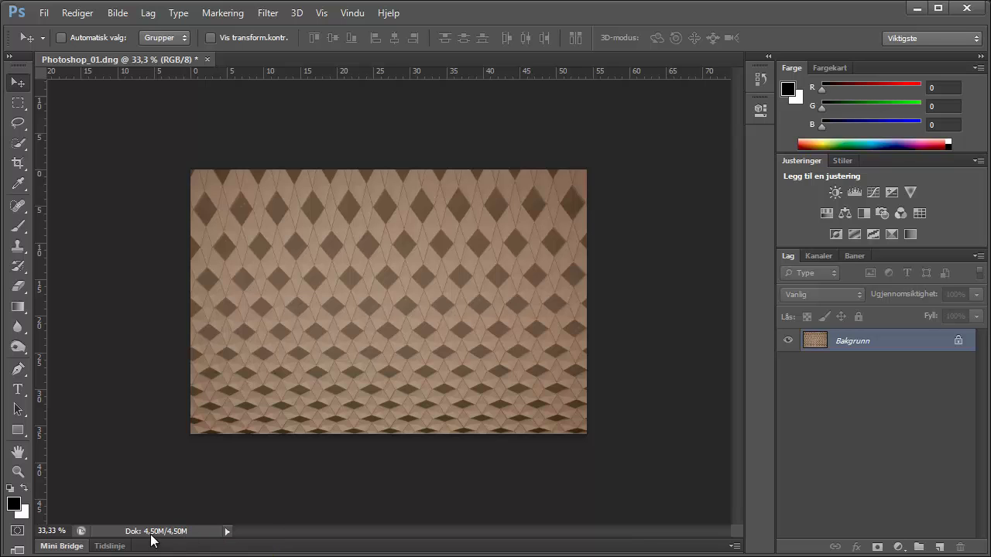
pyautogui.click(155, 532)
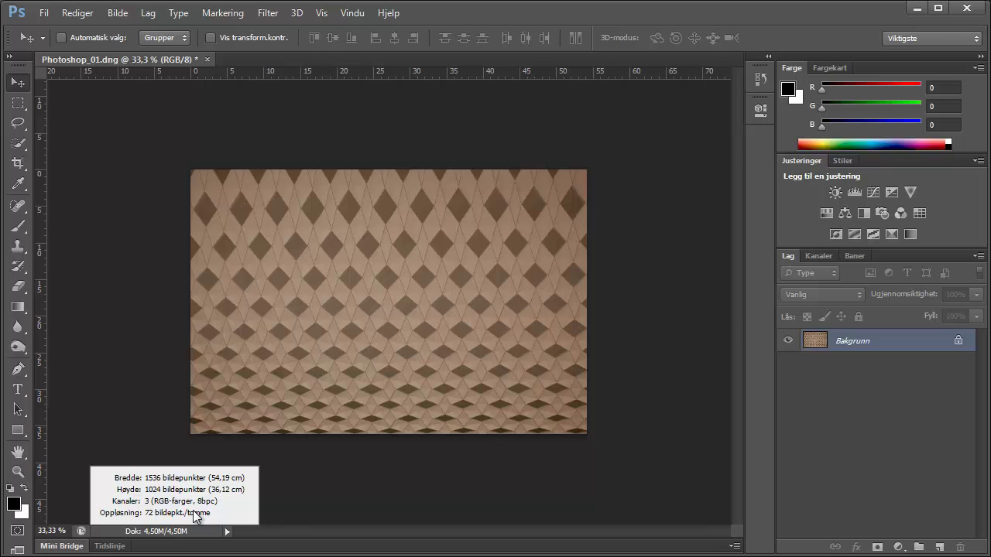
pyautogui.moveTo(195, 517); pyautogui.dragTo(238, 339)
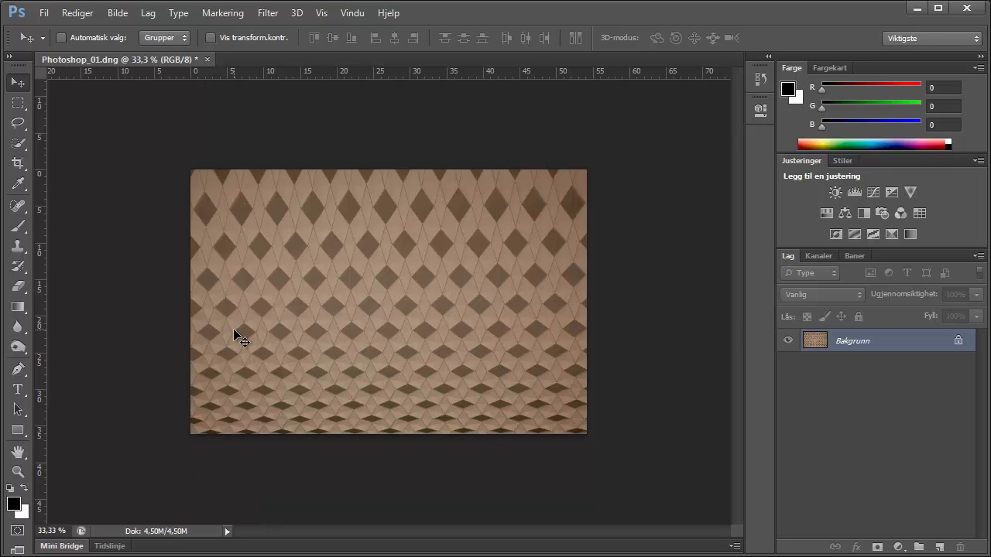